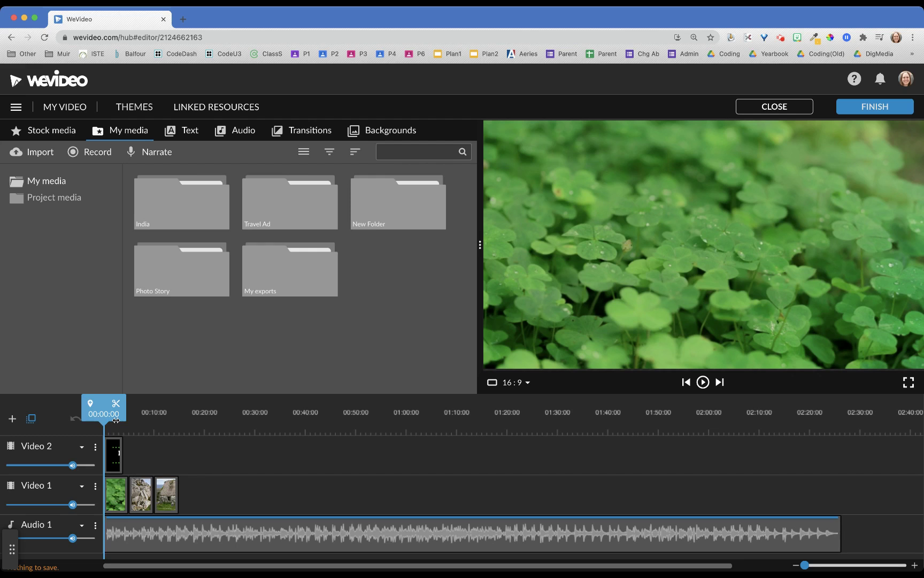
Move the playhead to about 00:06 on the project timeline.
left_click_drag(103, 414, 140, 416)
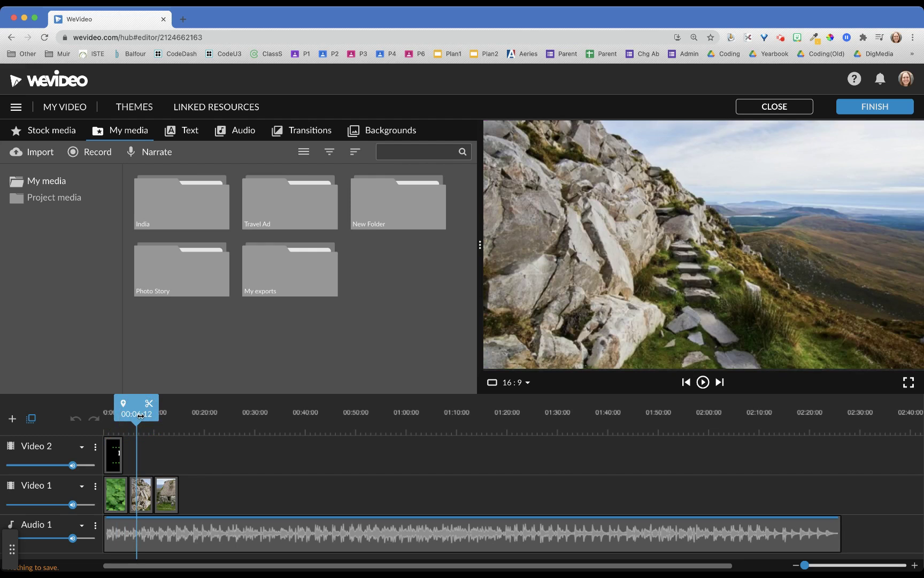
Search stock media for 'ireland' and preview the Dingle Ireland Cliffs clip.
left_click(63, 134)
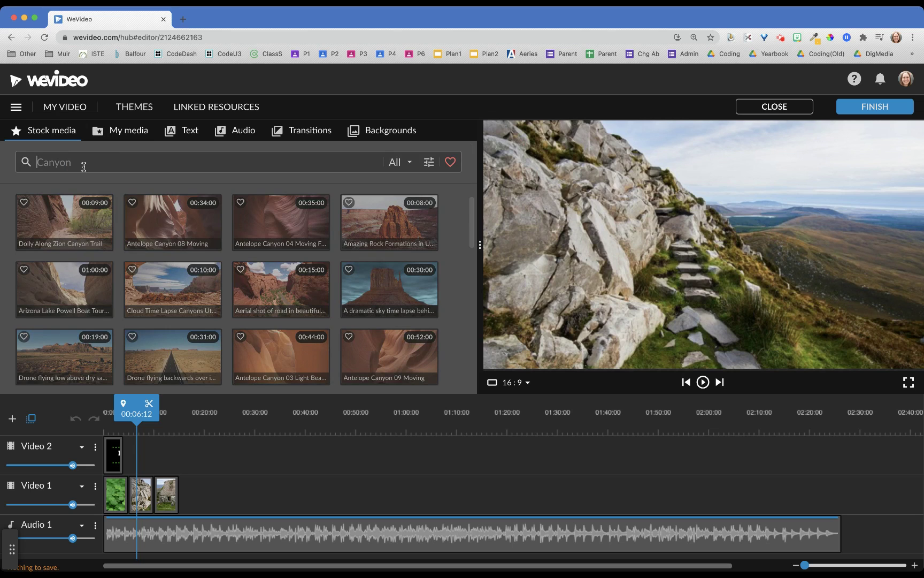
type("ireland")
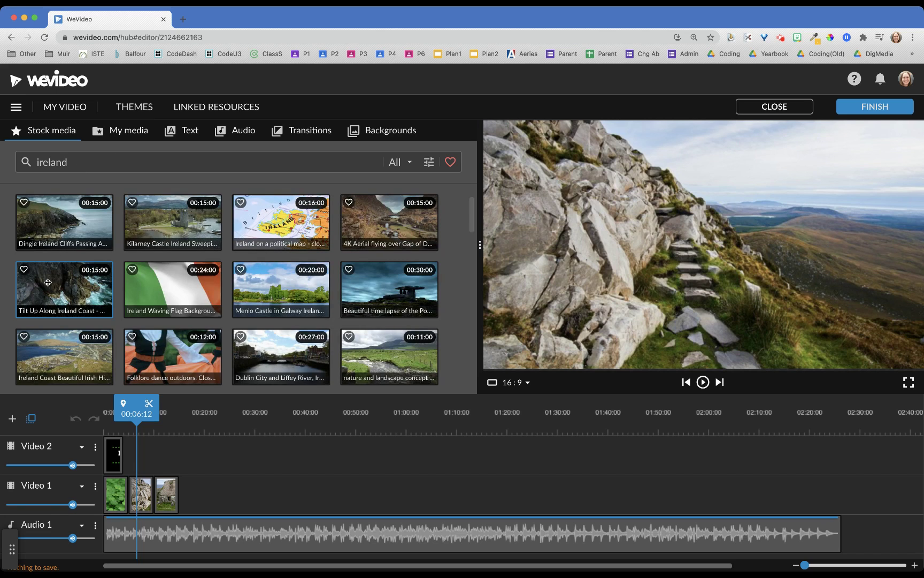
scroll(111, 278, "down", 3)
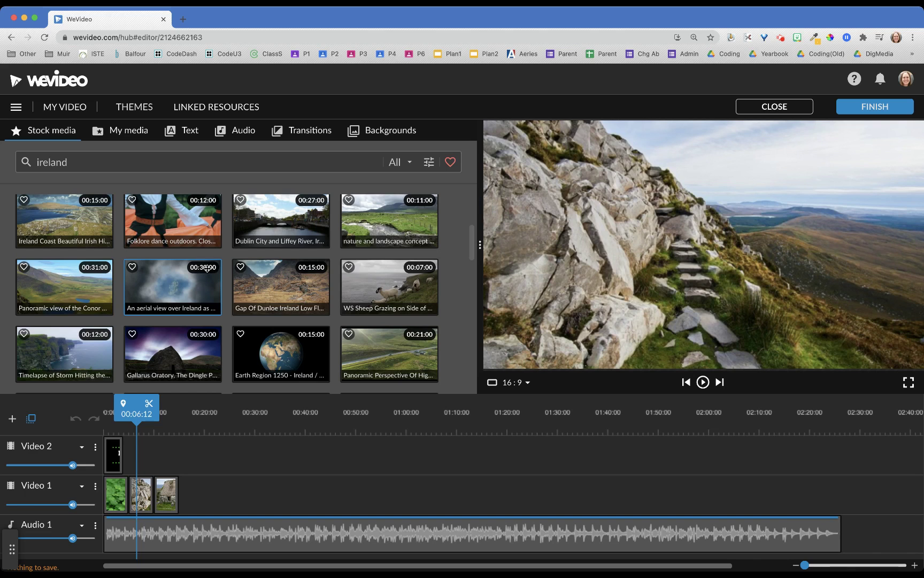
scroll(305, 267, "down", 5)
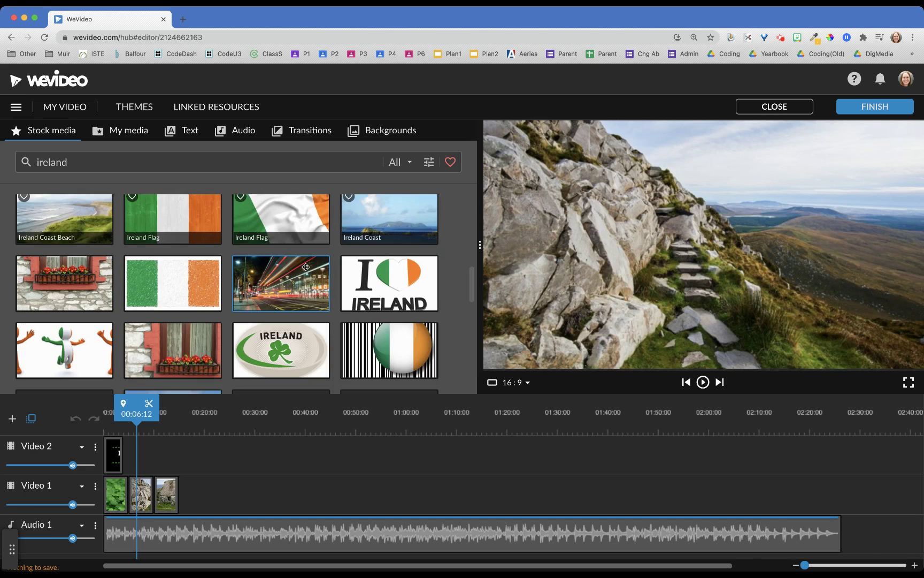
scroll(305, 266, "up", 5)
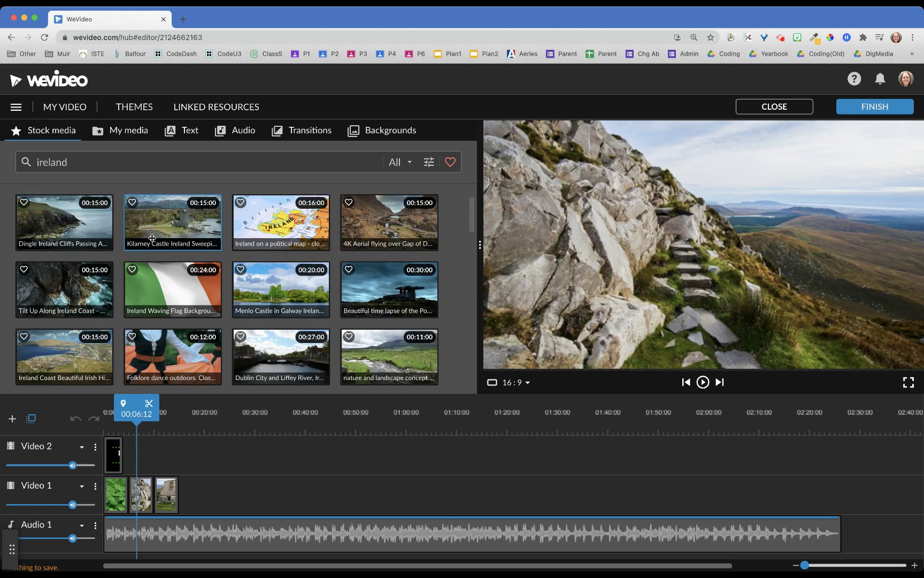
scroll(152, 238, "down", 5)
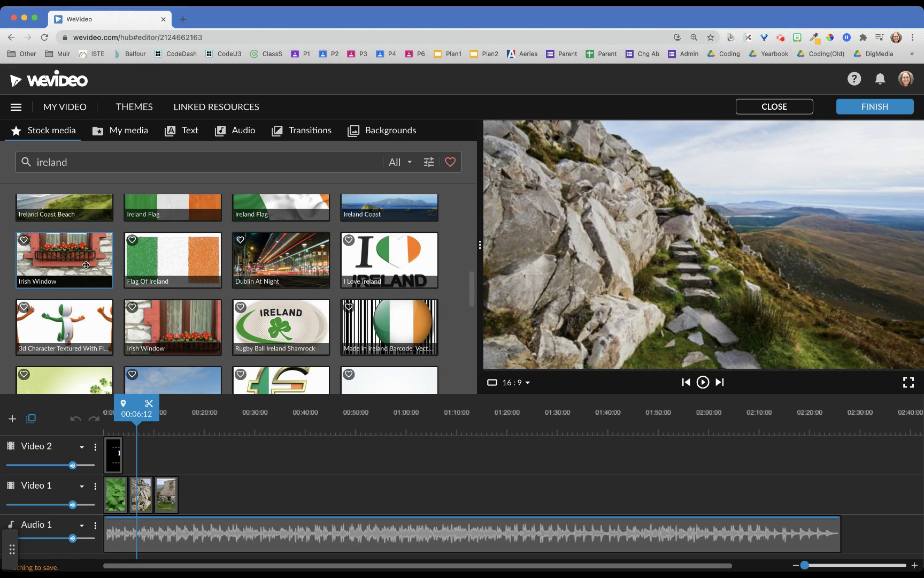
scroll(267, 268, "up", 5)
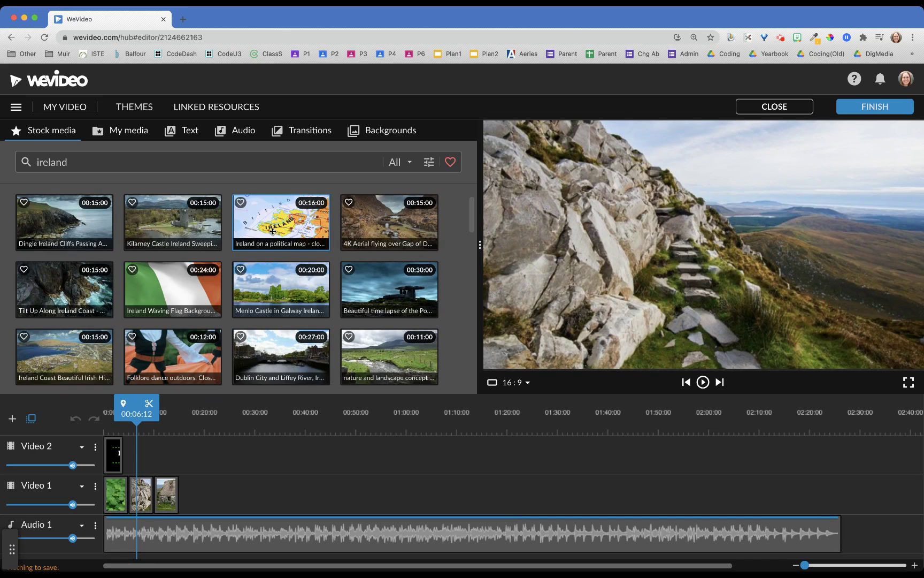
left_click(72, 234)
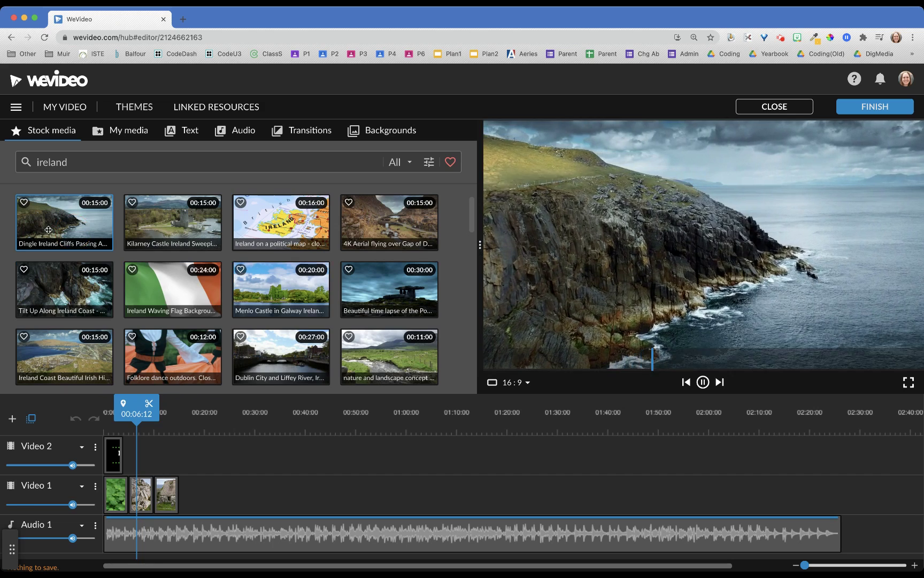
Append the Dingle cliffs, 4K Aerial Gap and Ireland Waving Flag clips to Video 1, then play.
left_click_drag(48, 230, 198, 494)
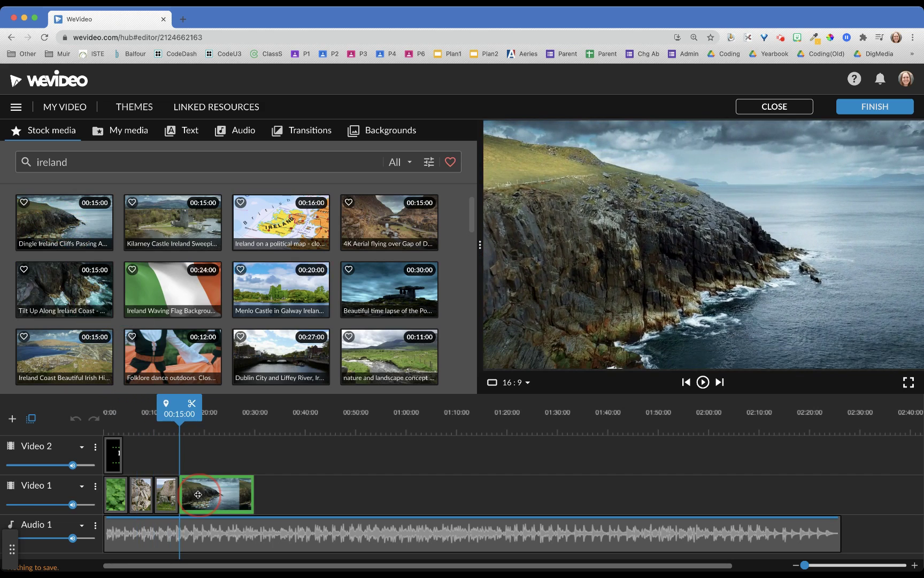
left_click(66, 286)
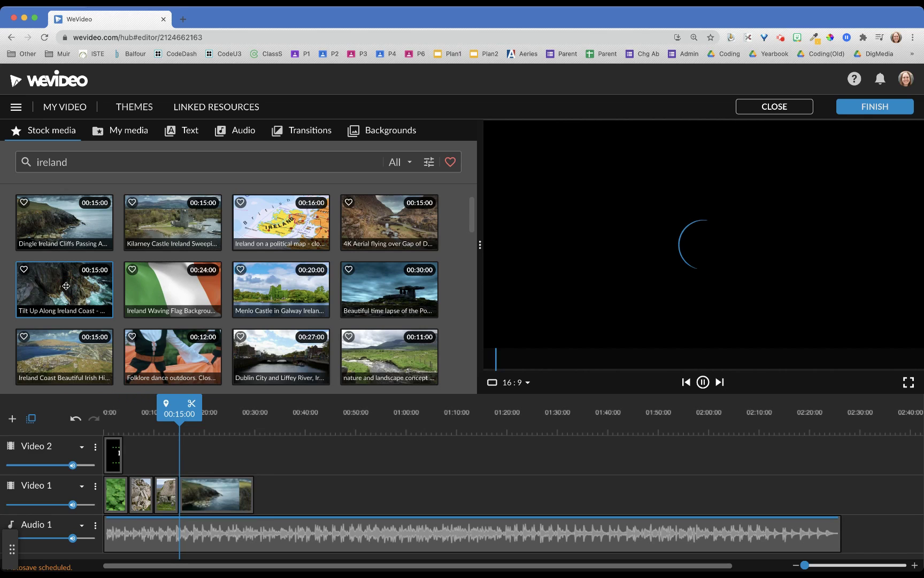
left_click(280, 297)
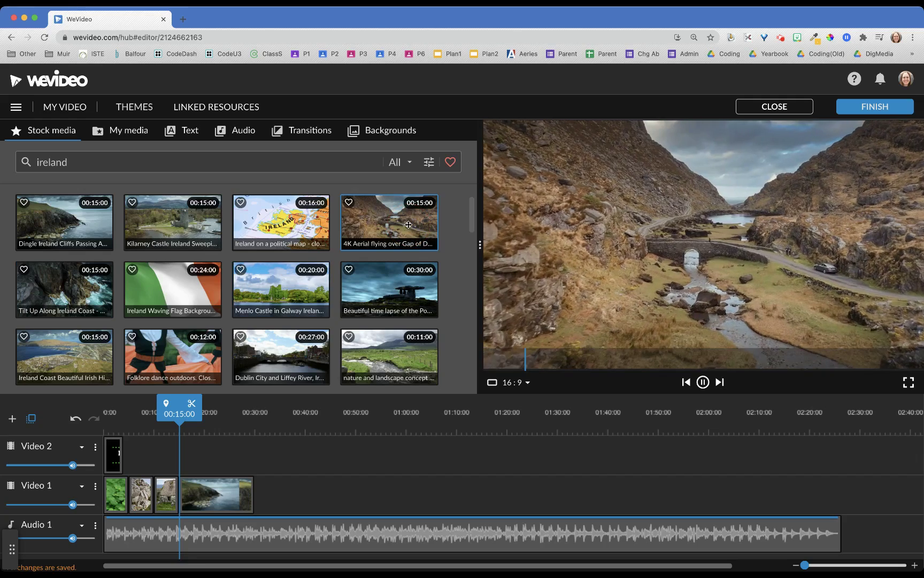
left_click_drag(395, 225, 270, 489)
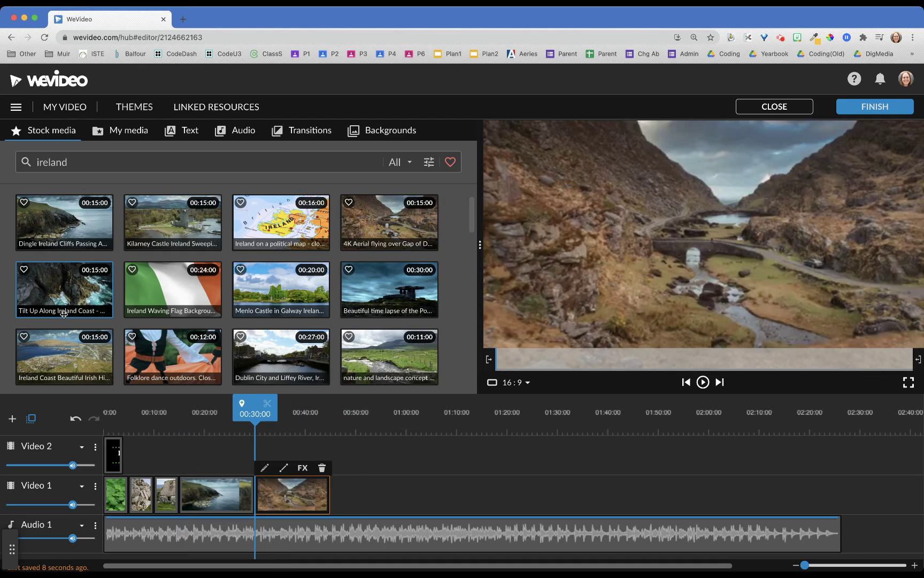
left_click_drag(147, 298, 347, 494)
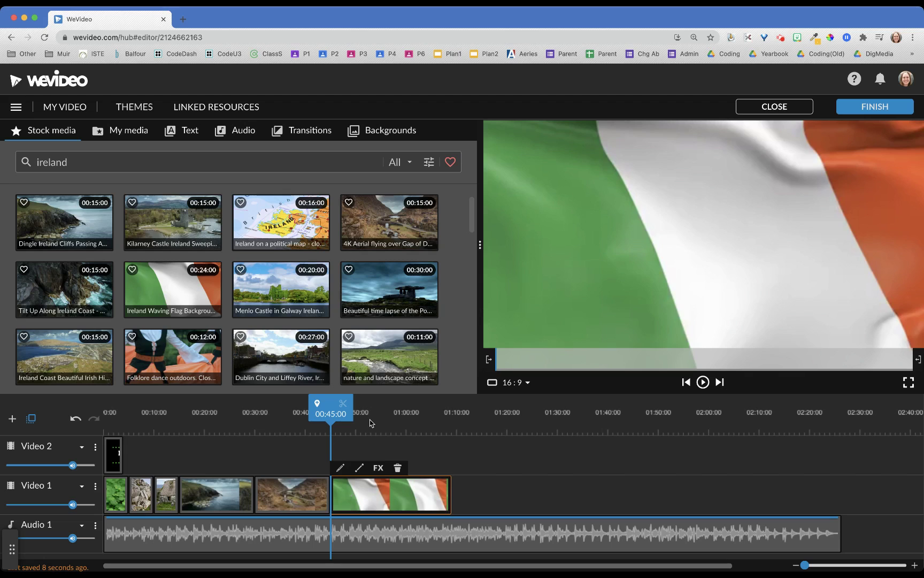
key("space")
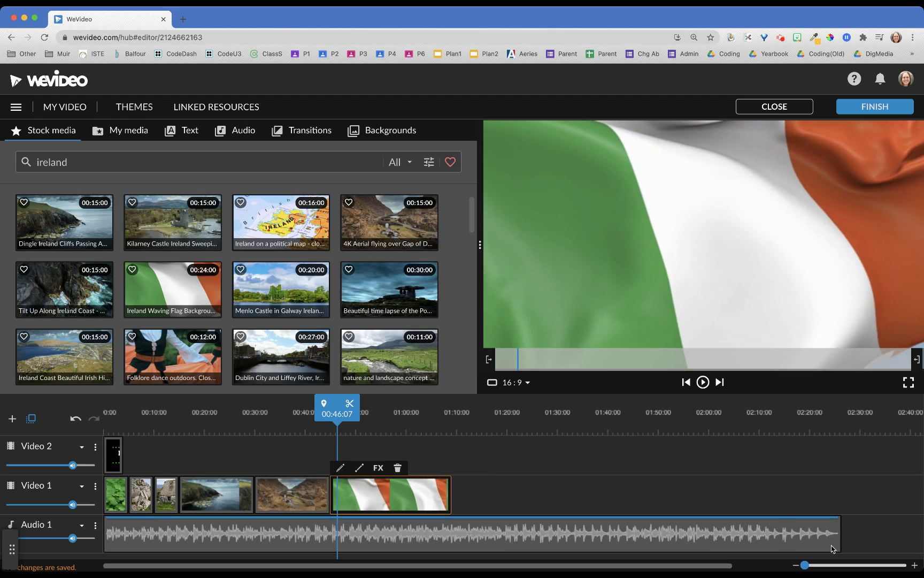
Replace the stock search term with 'las vegas' and run the search.
left_click(805, 565)
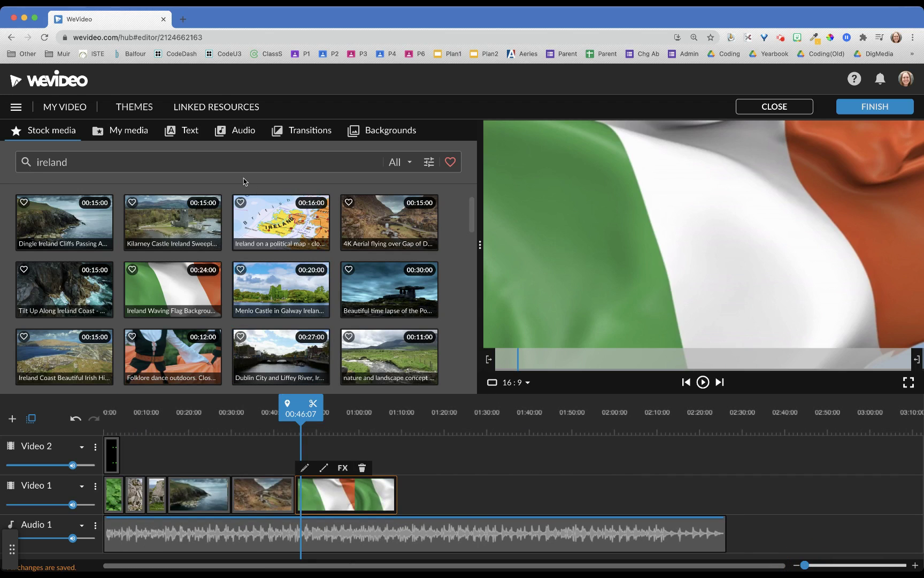
double_click(232, 159)
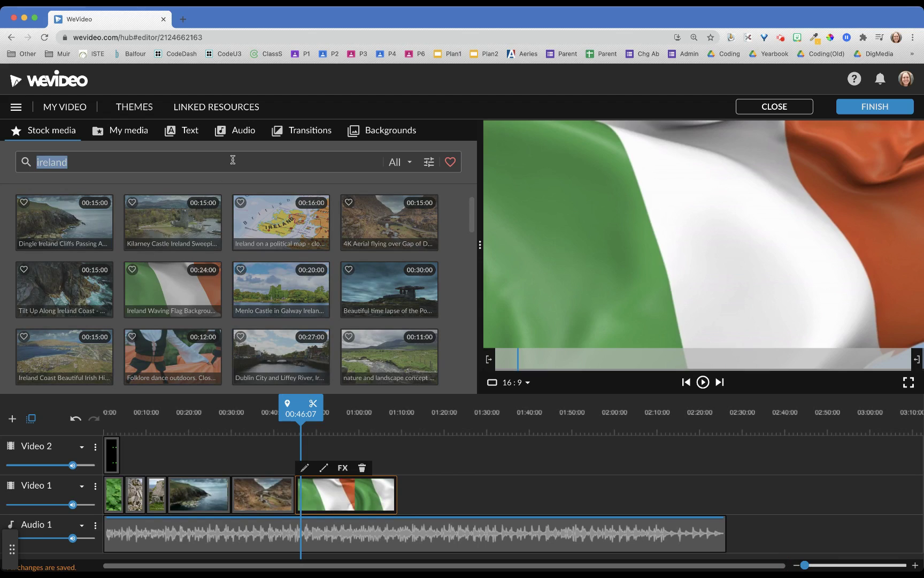
type("las vegas")
key("Return")
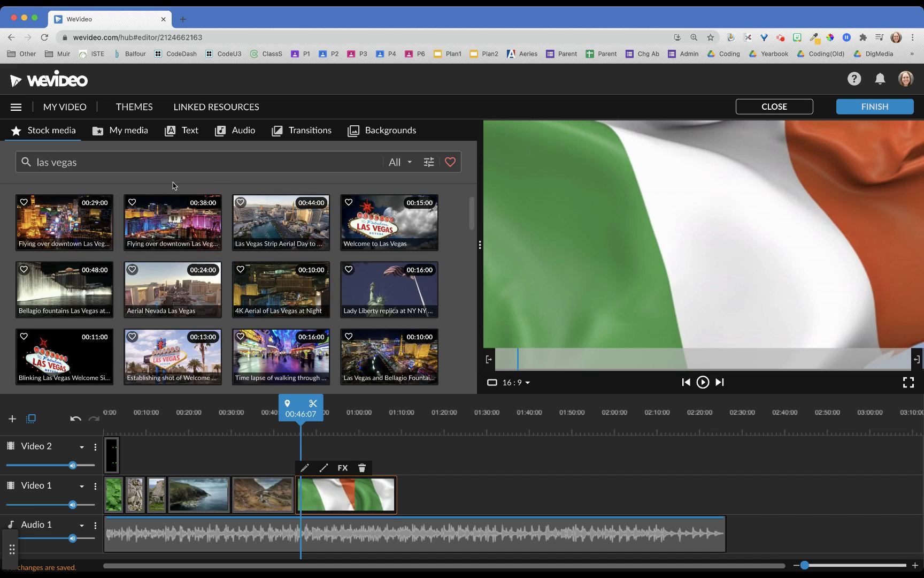
Clear the search box, switch to My media and back to Stock media, and deselect the flag clip.
triple_click(171, 160)
key("BackSpace")
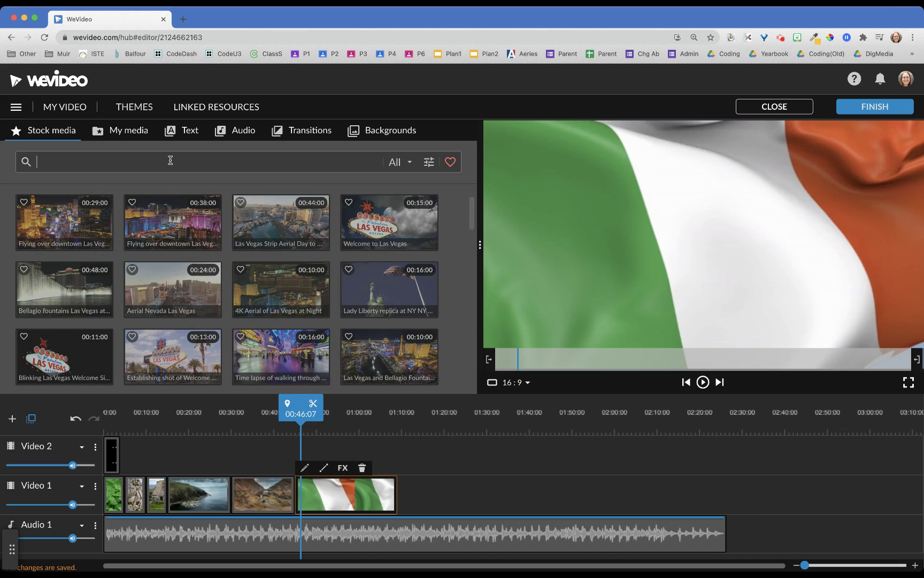
left_click(113, 132)
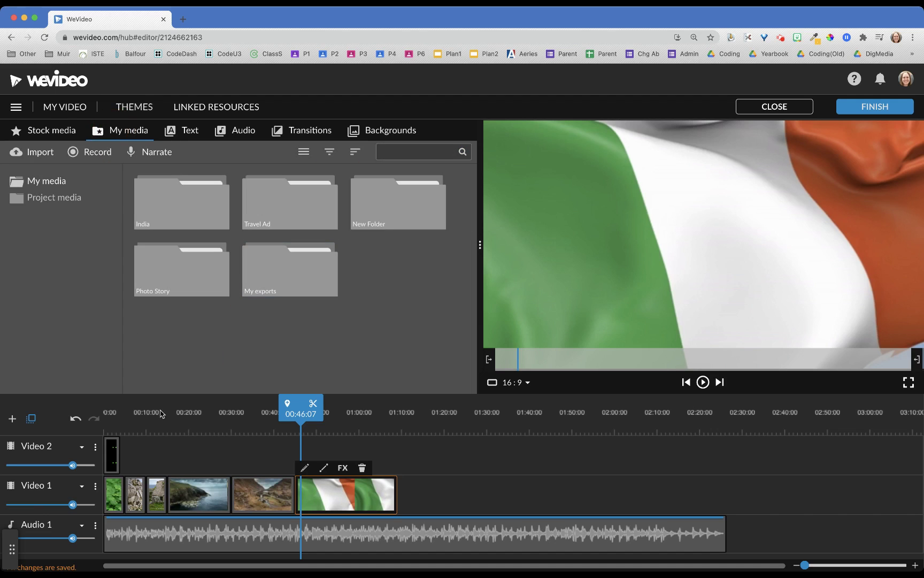
left_click(52, 130)
scroll(137, 255, "down", 5)
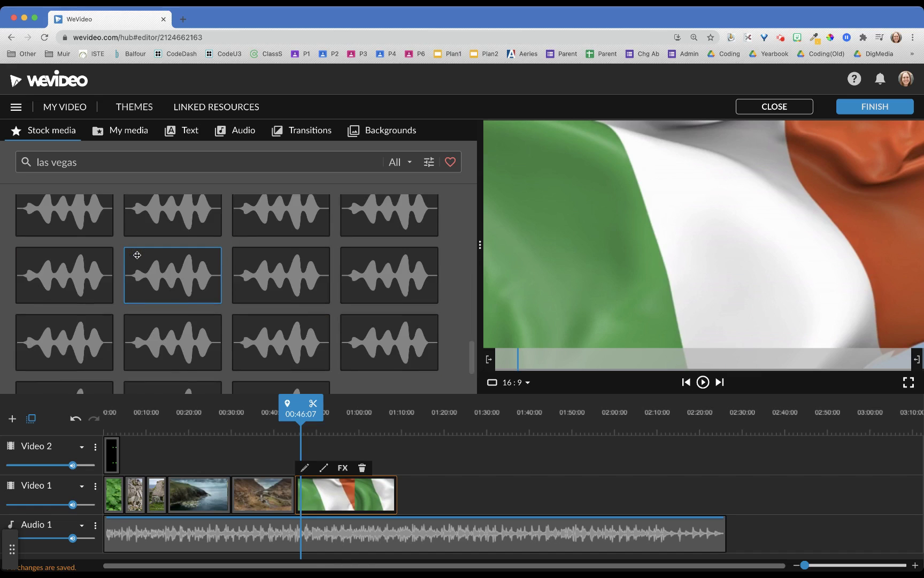
left_click(70, 161)
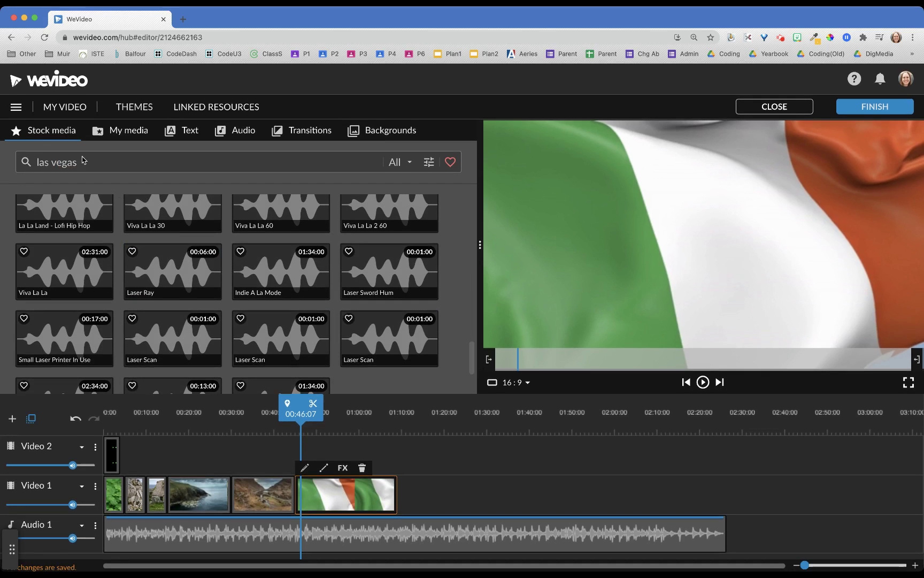
left_click(67, 130)
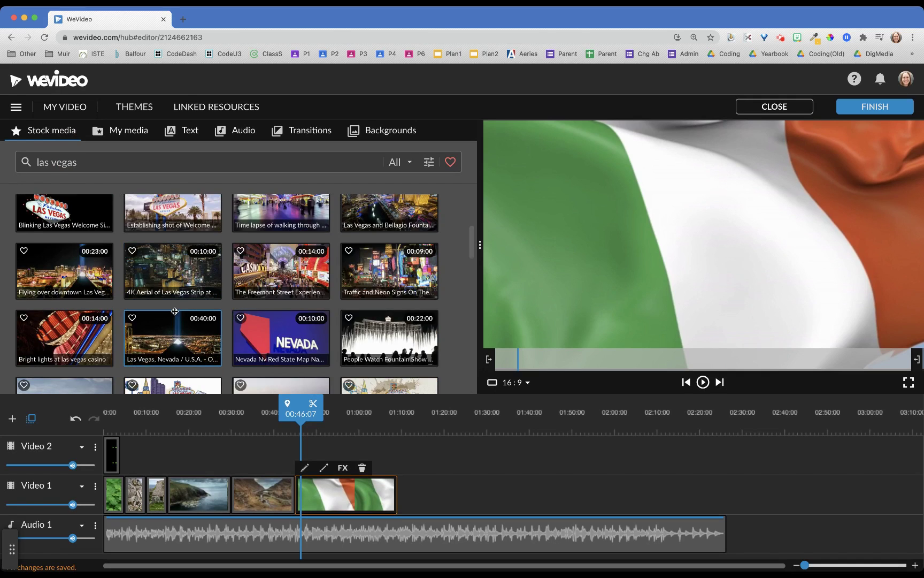
scroll(196, 279, "up", 5)
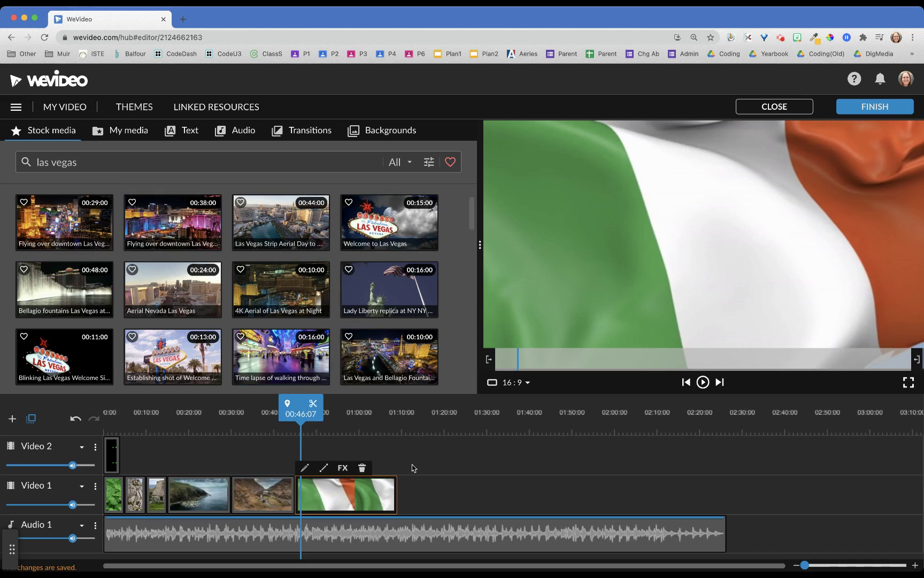
left_click(363, 462)
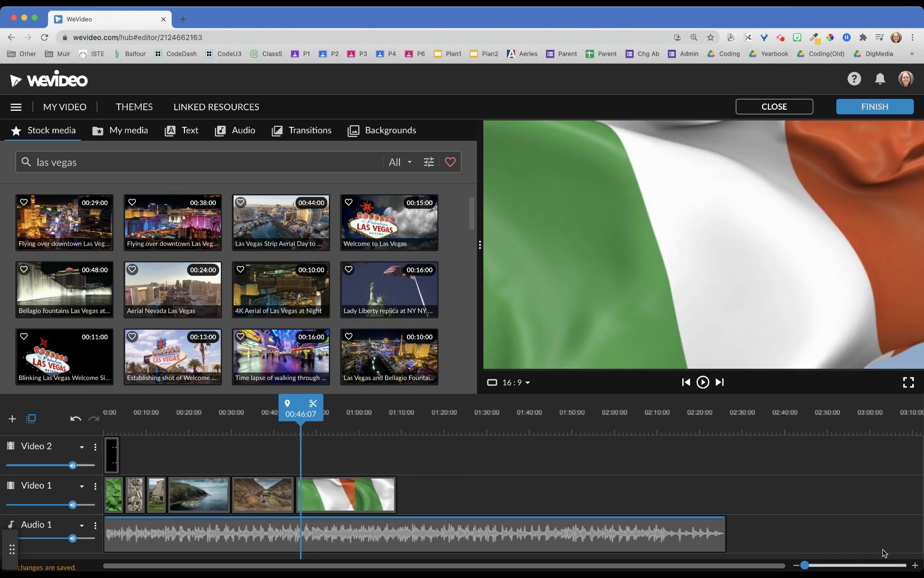
left_click(812, 564)
Drag the timeline zoom slider to zoom out and show more of the project.
left_click_drag(812, 565, 805, 567)
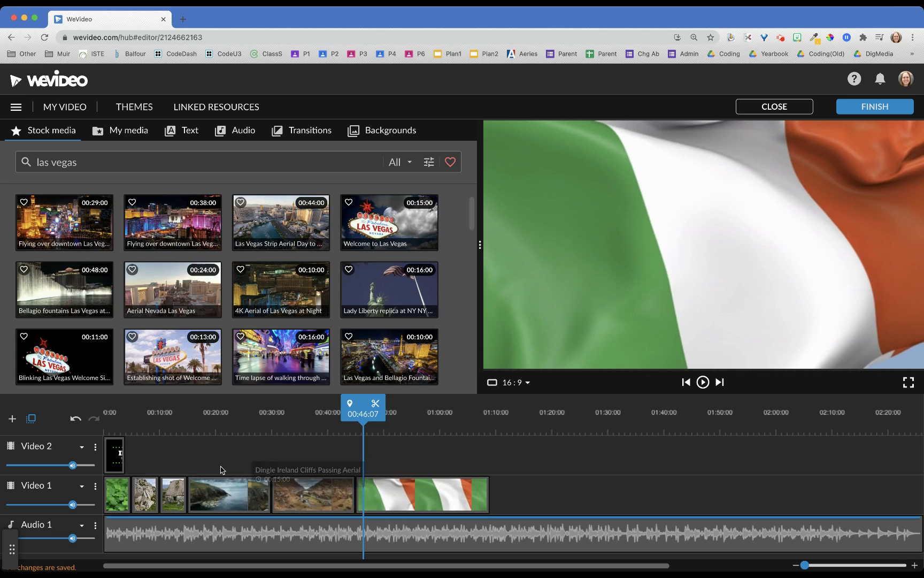
Trim the start and end of the Dingle cliffs clip on Video 1.
left_click(232, 492)
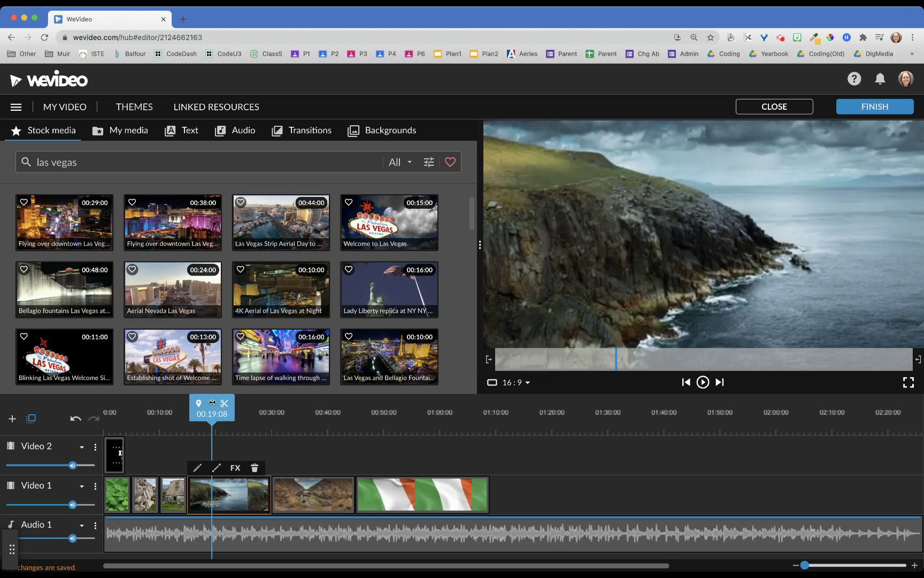
mouse_move(211, 408)
left_mouse_down()
mouse_move(246, 411)
mouse_move(211, 416)
left_mouse_up()
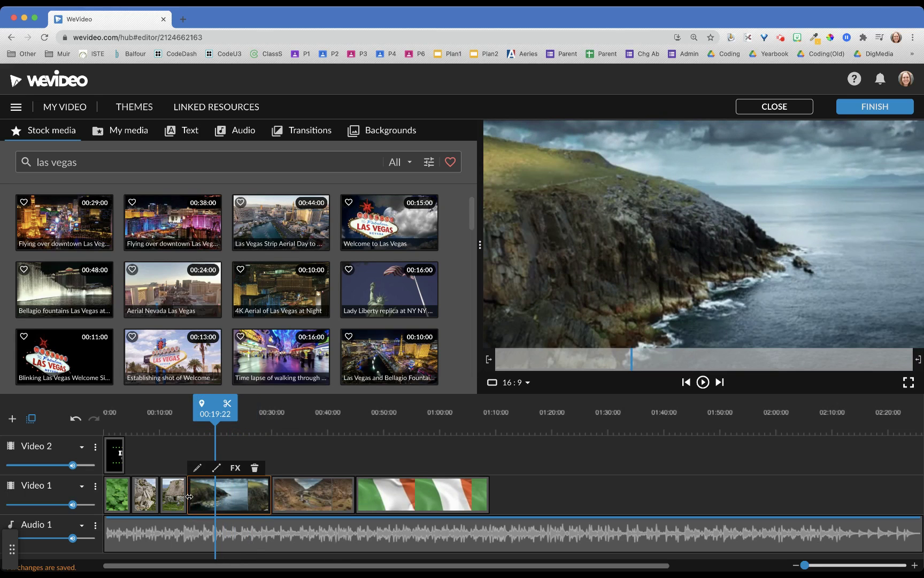
left_click_drag(189, 496, 247, 504)
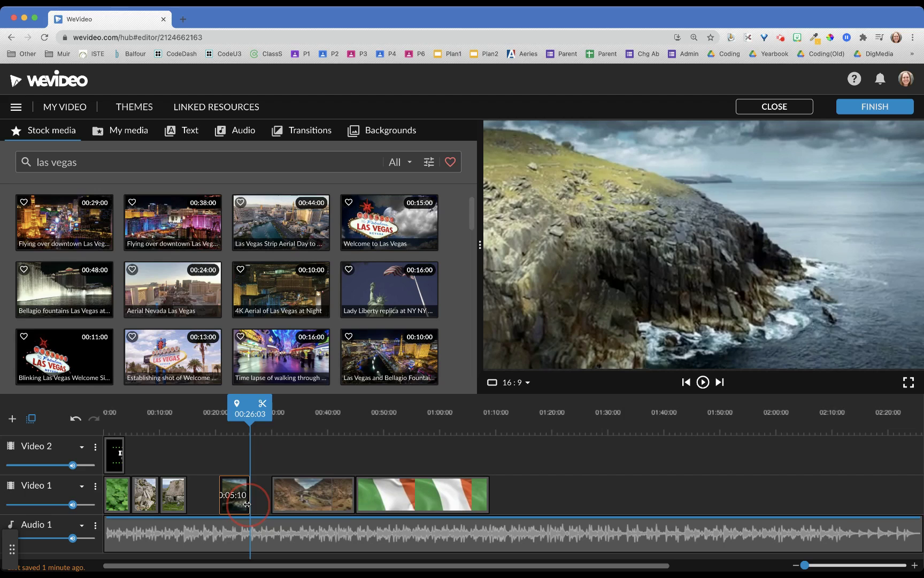
left_click_drag(247, 504, 192, 504)
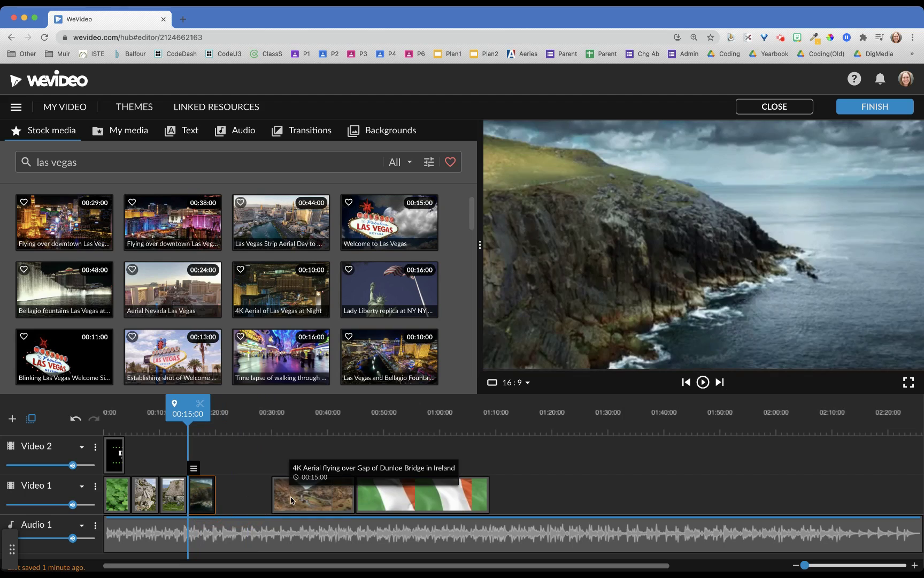
Slide the Gap of Dunloe bridge and Irish flag clips up against the cliffs and shorten each.
left_click_drag(292, 500, 235, 500)
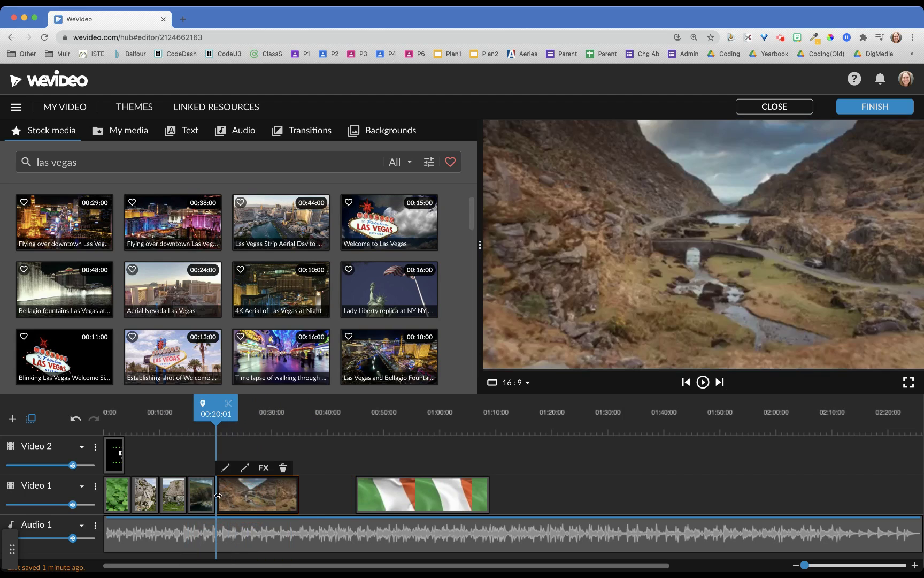
left_click_drag(298, 492, 242, 500)
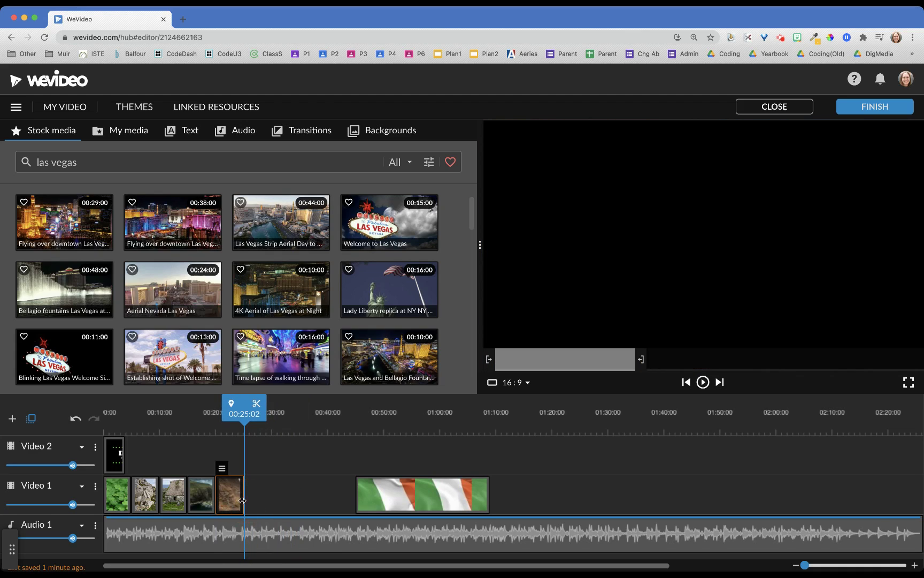
left_click_drag(380, 496, 270, 499)
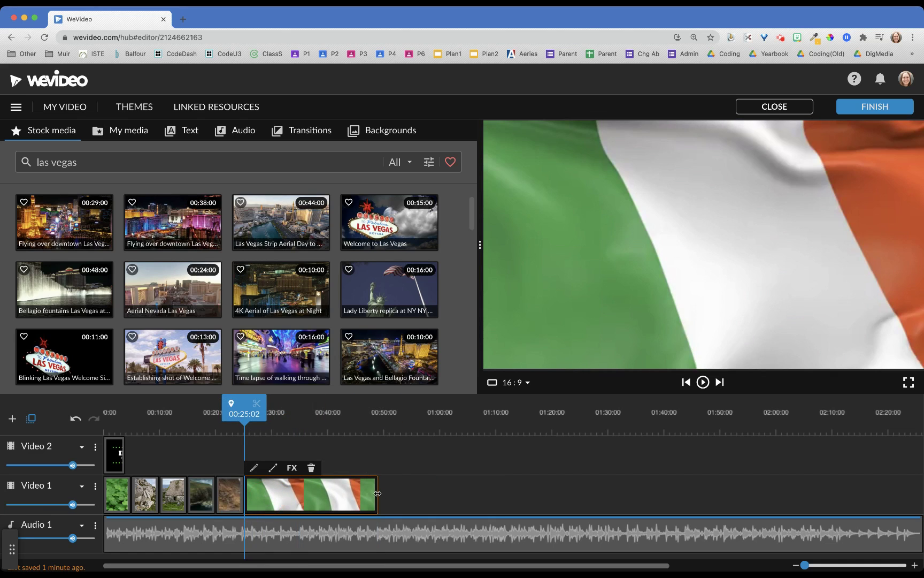
left_click_drag(378, 493, 269, 505)
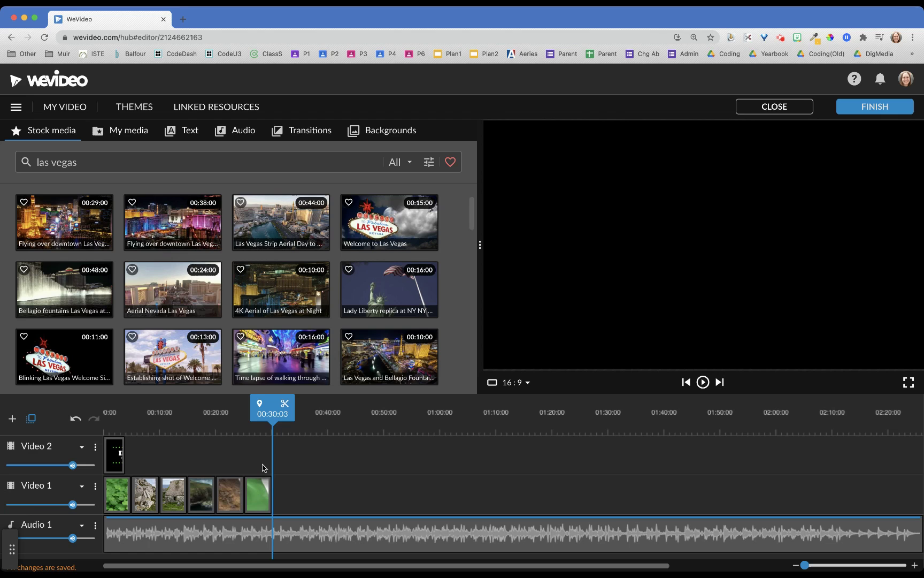
Shorten the rocky-steps clip by pulling its right edge left.
left_click(153, 496)
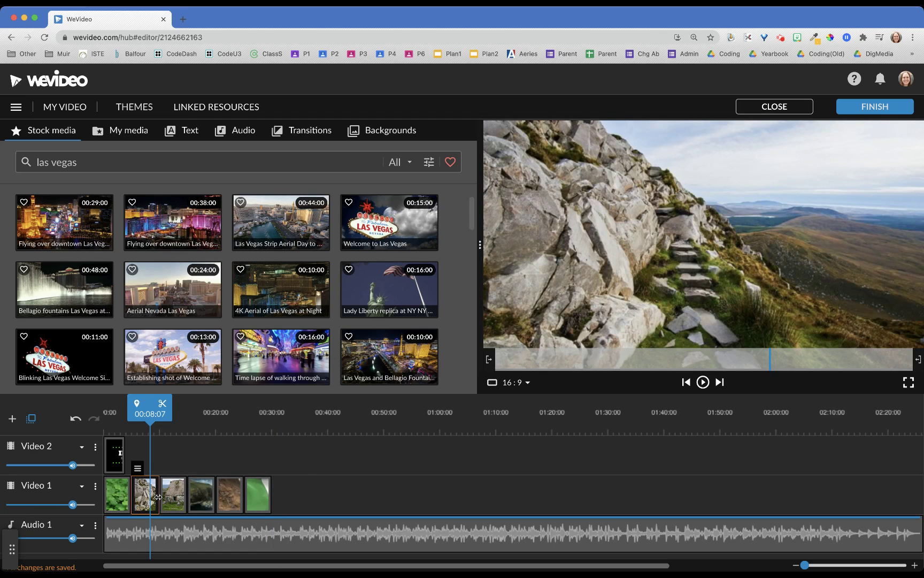
left_click_drag(158, 497, 148, 498)
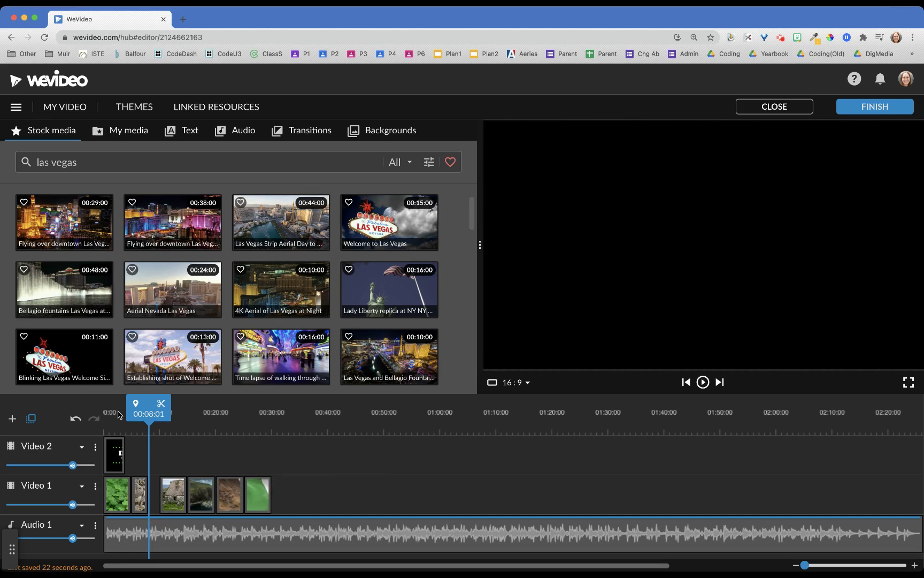
left_click(115, 414)
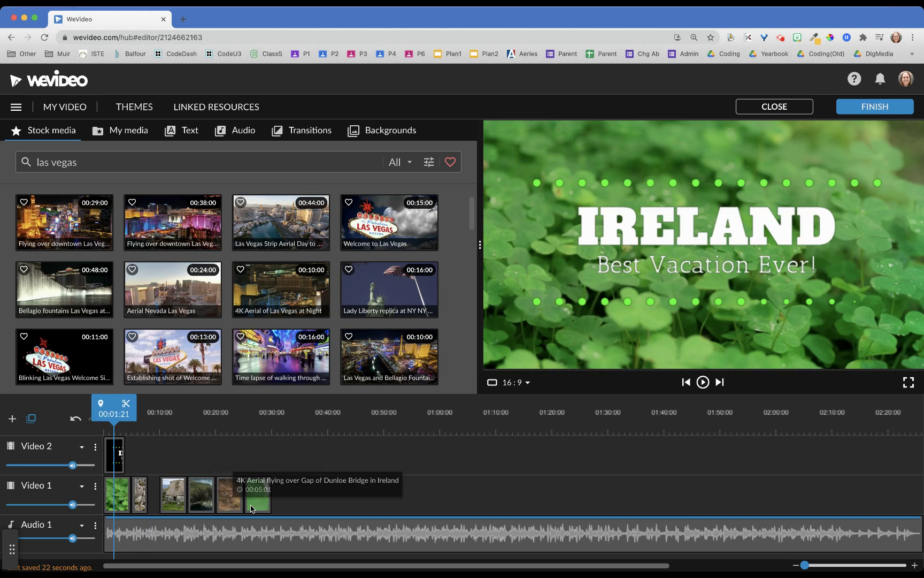
Marquee-select the clips after the rocky-steps clip and slide them left to close the gap.
left_click_drag(169, 462, 256, 498)
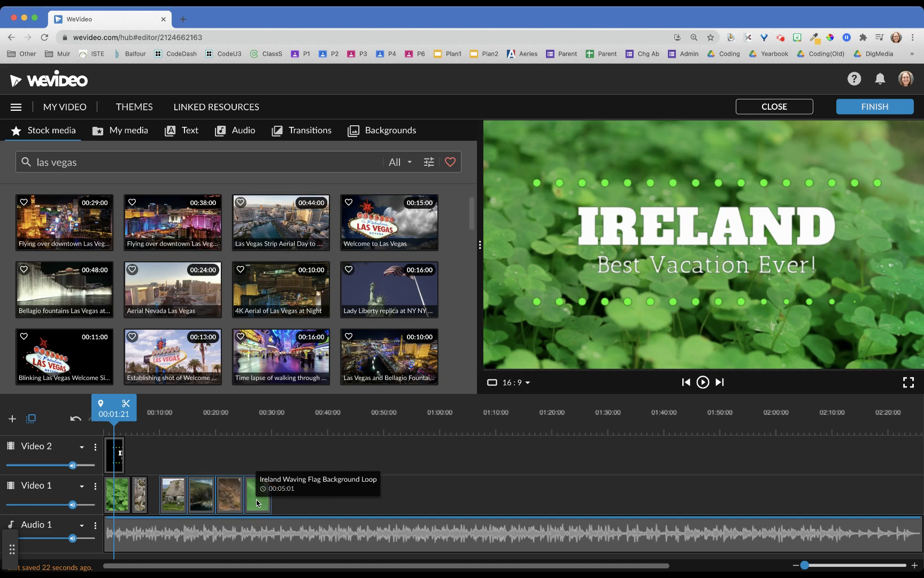
left_click_drag(167, 494, 160, 494)
left_click(180, 458)
left_click(199, 420)
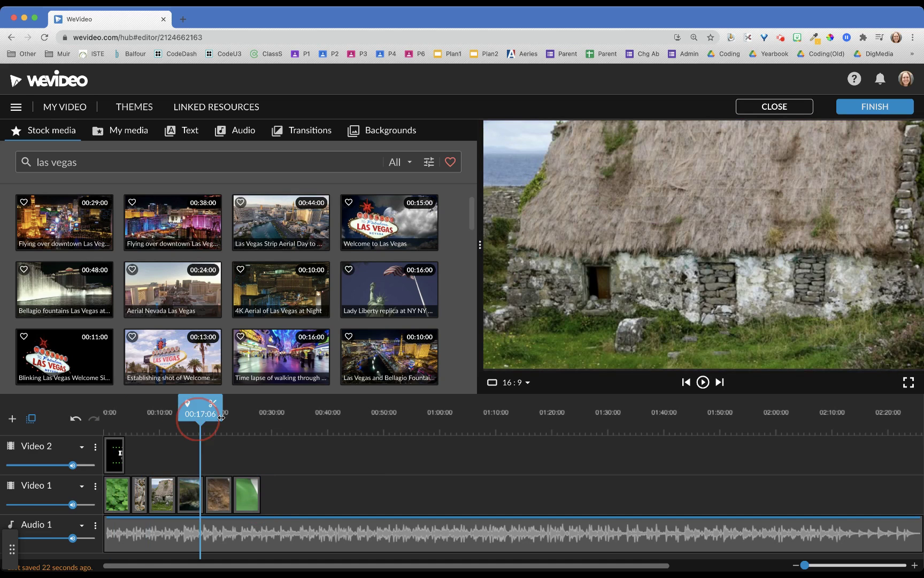
Scrub through the timeline, then move the Dingle cliffs clip left to close its gap.
left_click(221, 417)
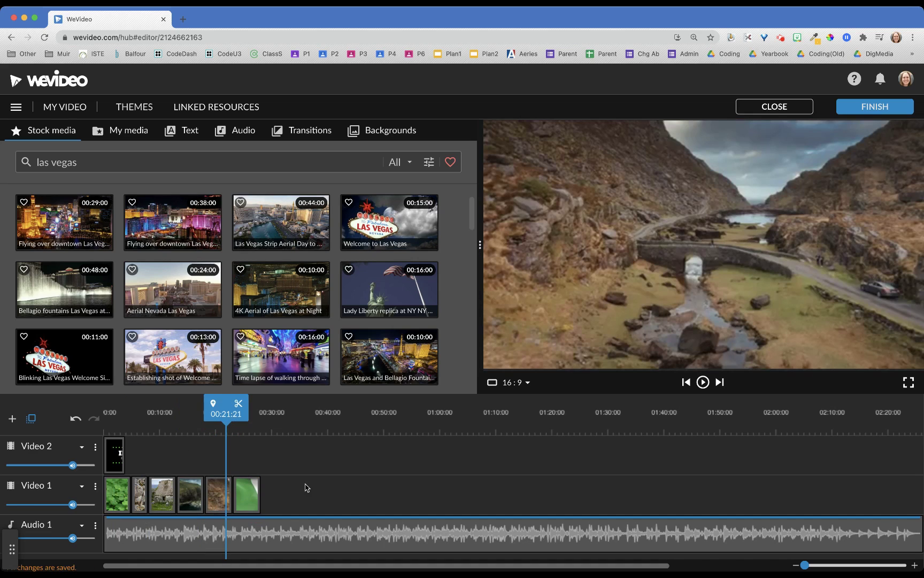
left_click(290, 420)
left_click(323, 420)
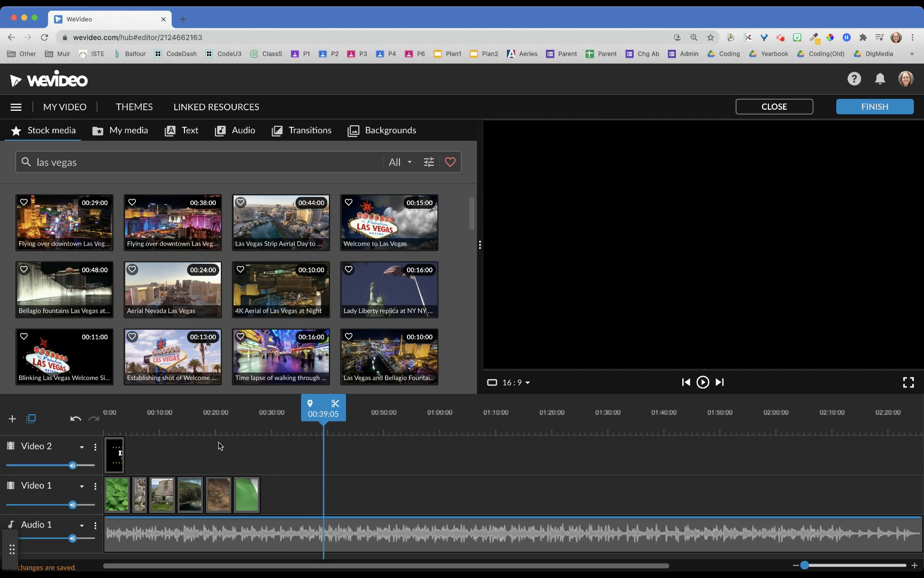
left_click(127, 414)
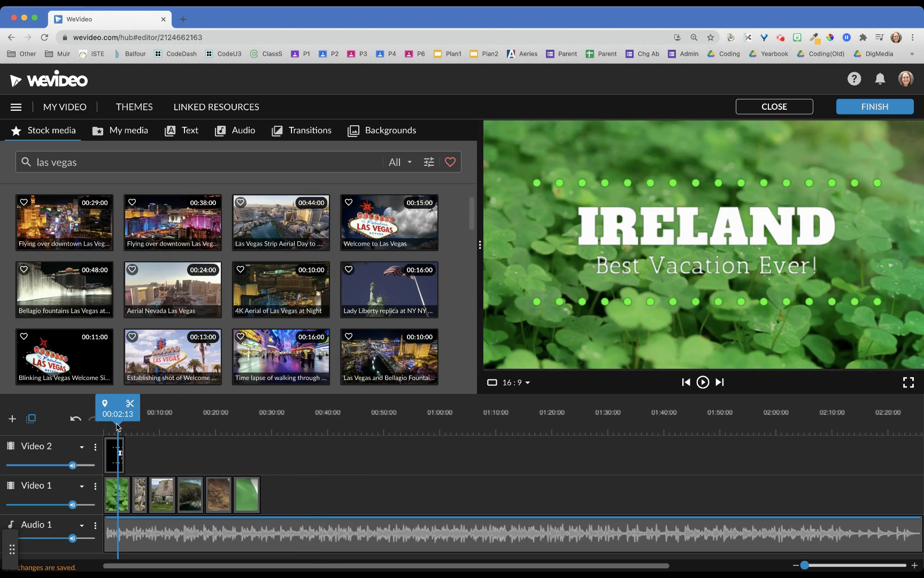
left_click(108, 426)
left_click_drag(108, 427, 157, 444)
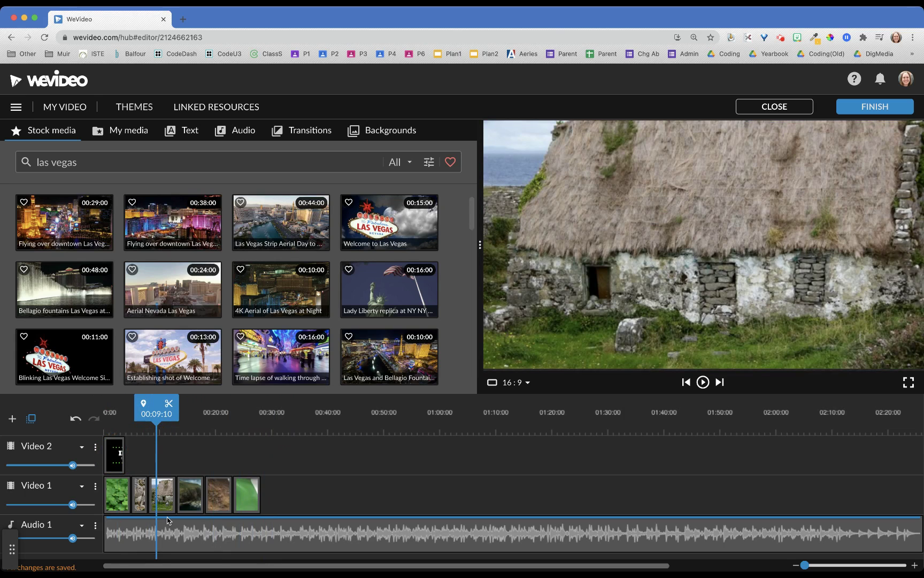
left_click(165, 498)
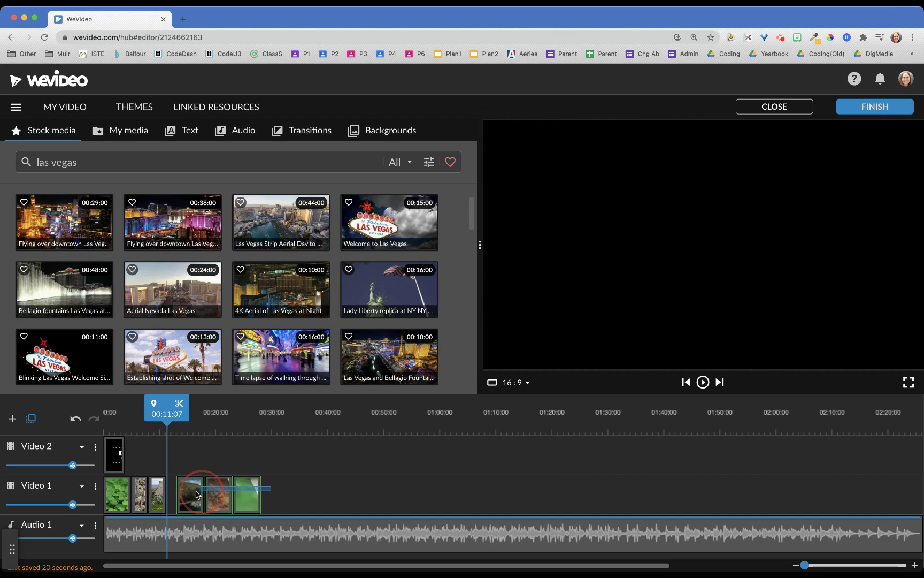
left_click(185, 496)
left_click_drag(185, 496, 207, 472)
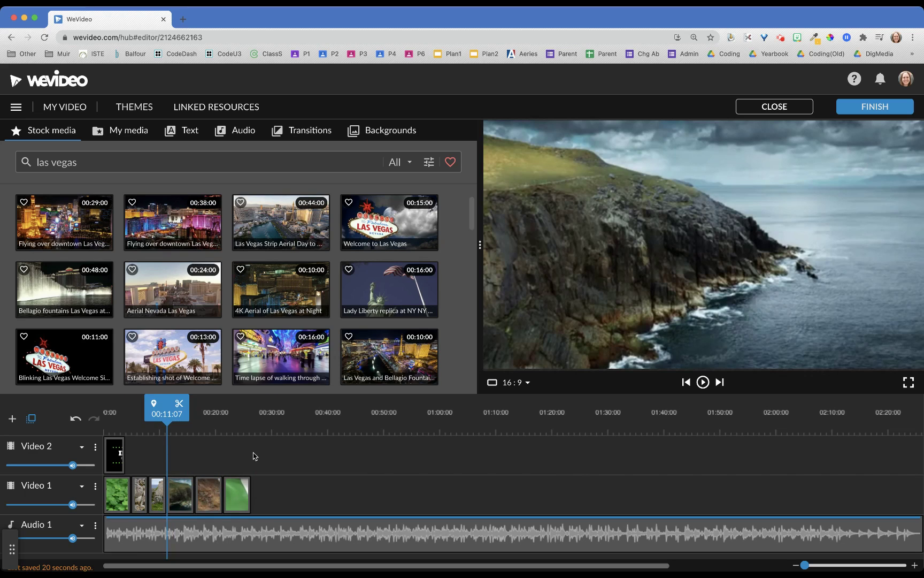
Play the project from the start, then pause it.
left_click(141, 491)
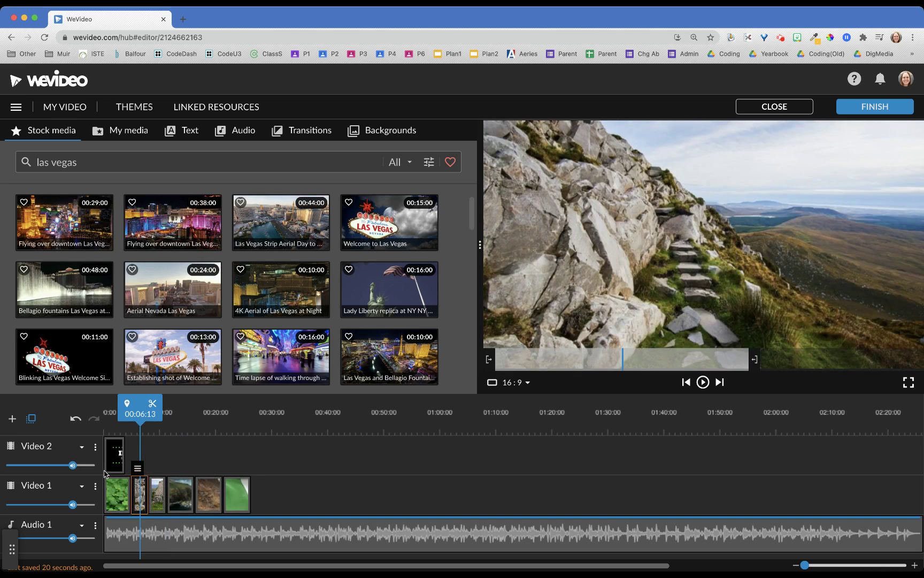
left_click(115, 425)
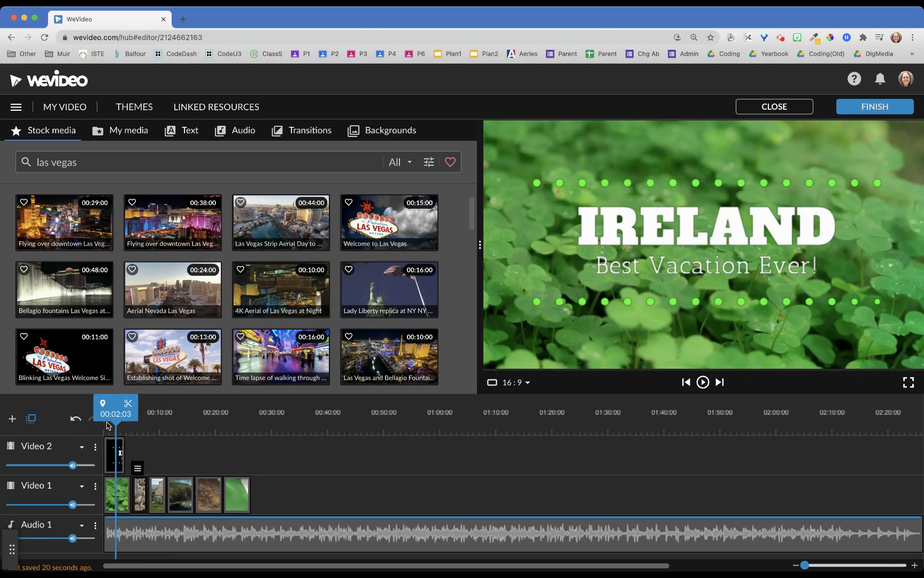
key("space")
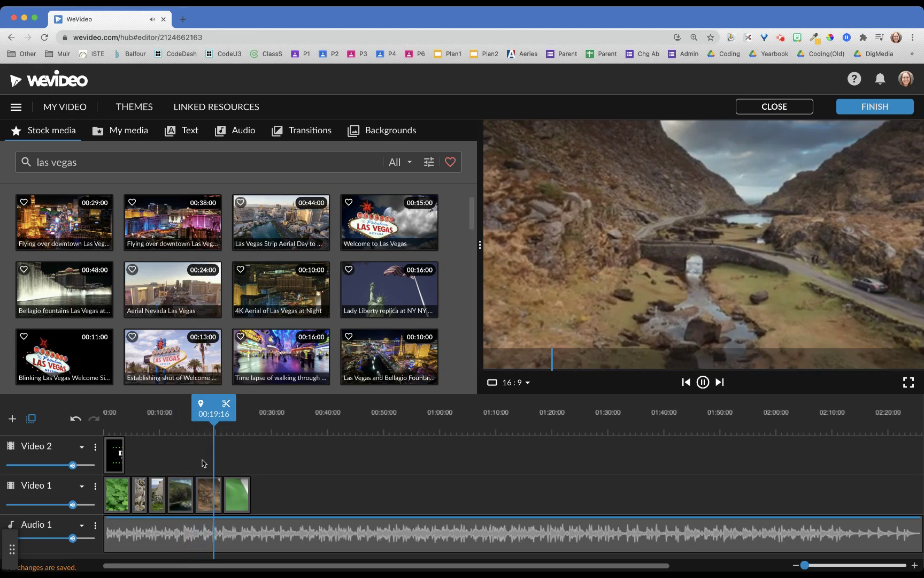
key("space")
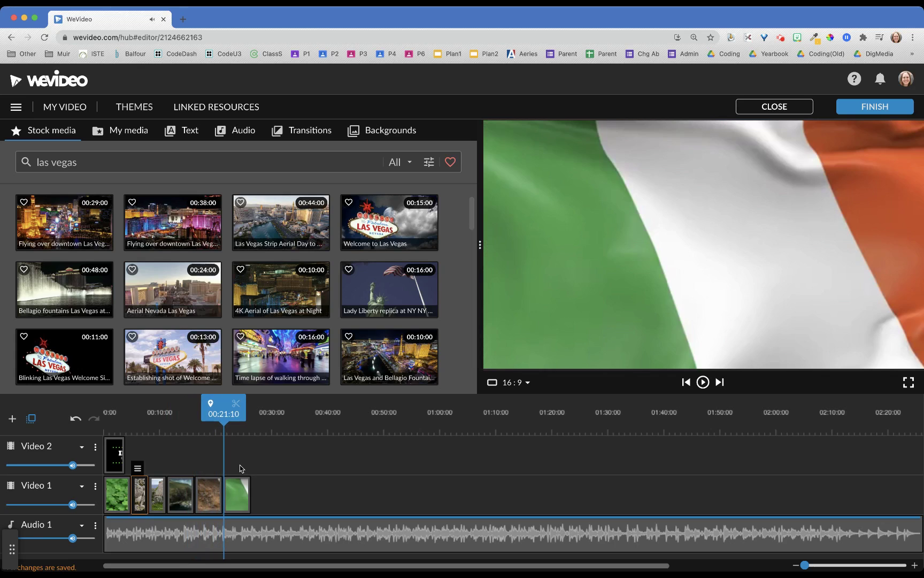
Select the rocky-steps clip right after the opening IRELAND title clip.
left_click(138, 433)
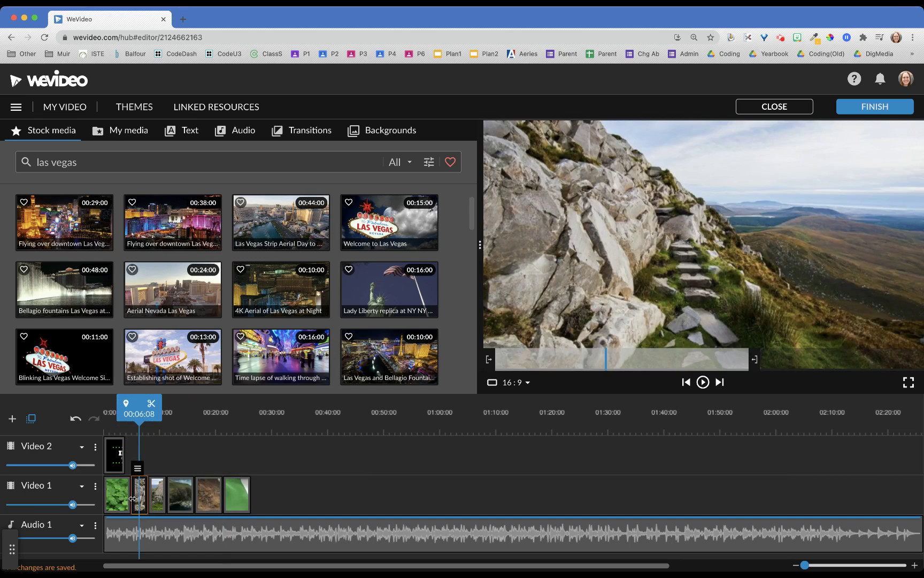
left_click(115, 500)
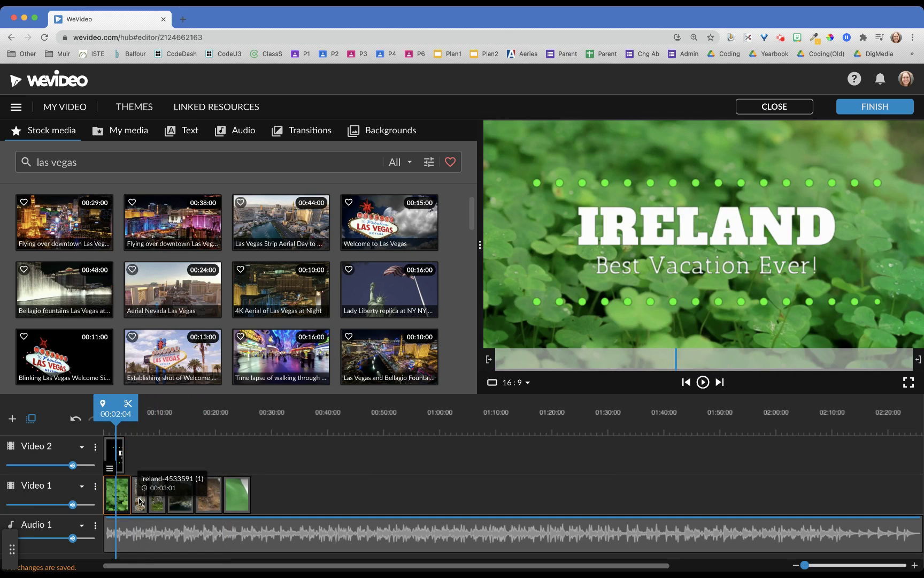
left_click(139, 501)
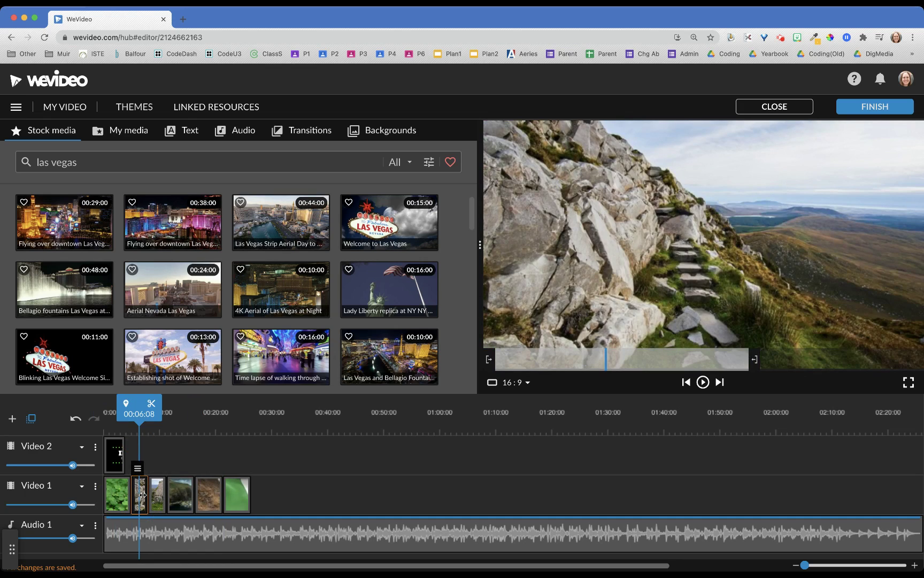
left_click(122, 491)
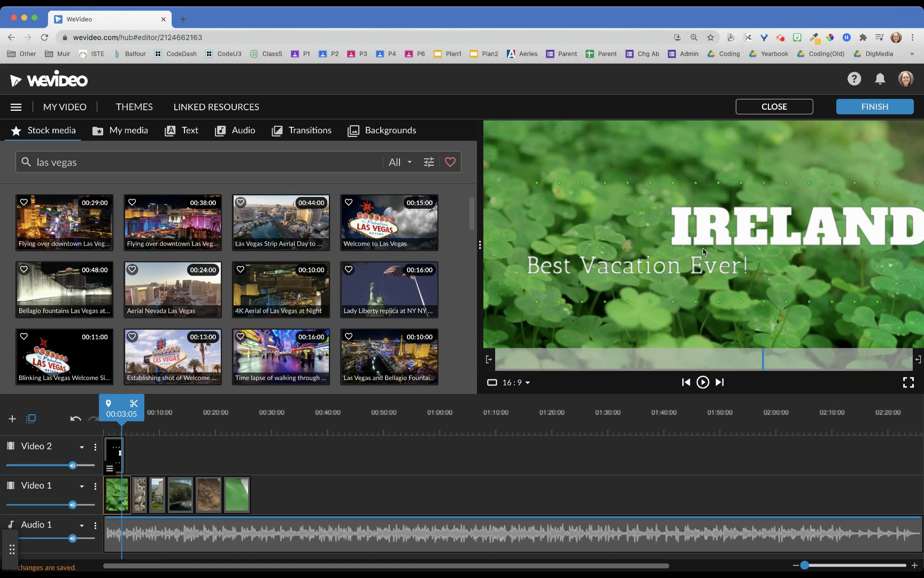
left_click(140, 490)
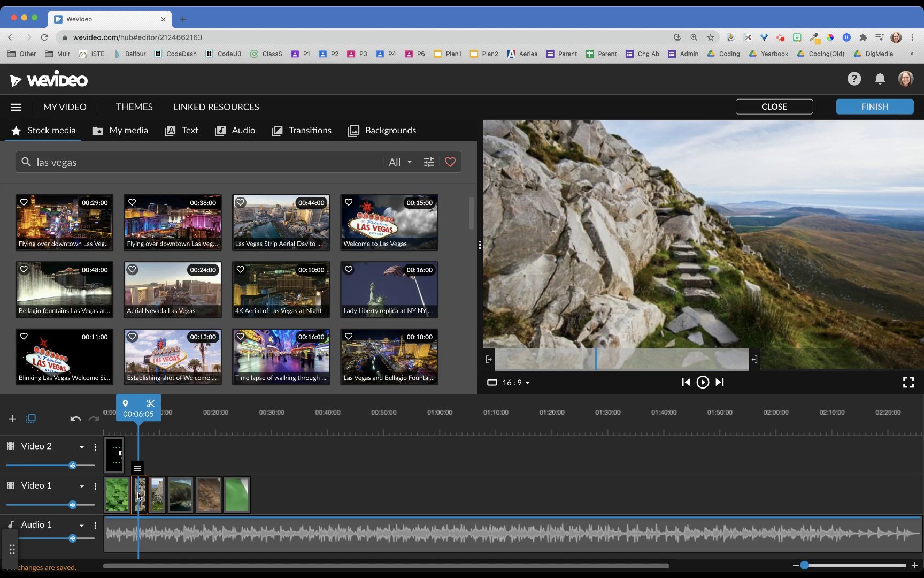
In the staircase clip's Animation settings, zoom the start frame to 2.52 on the stone steps.
double_click(143, 492)
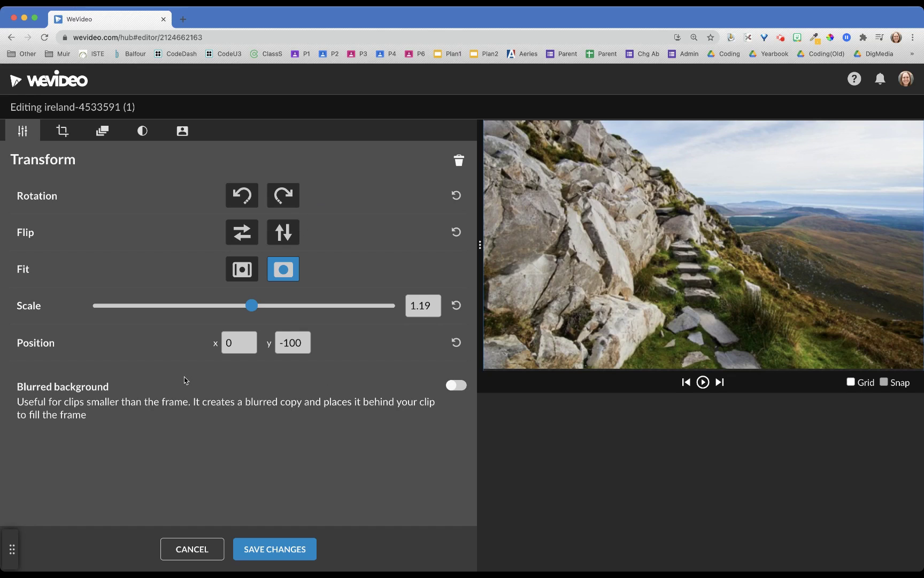
left_click(79, 134)
left_click(96, 134)
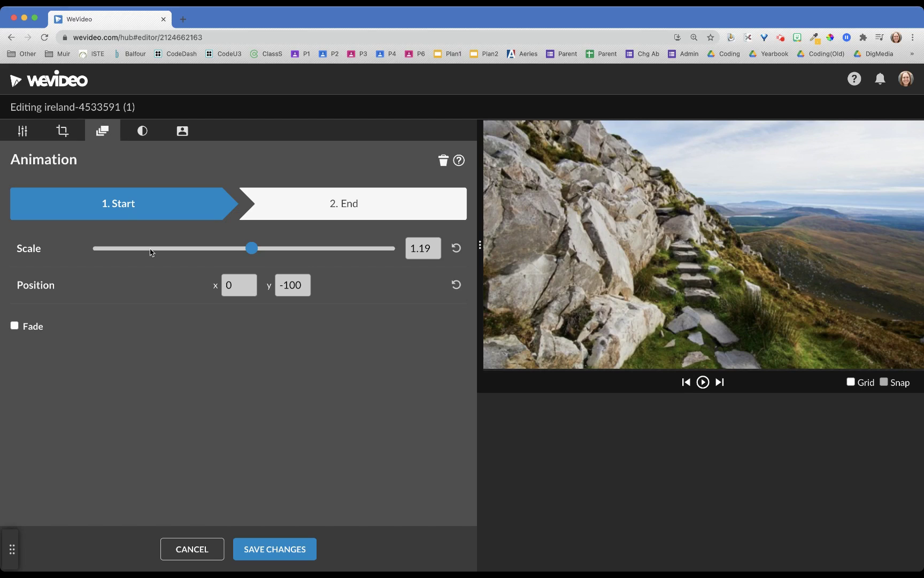
left_click(124, 209)
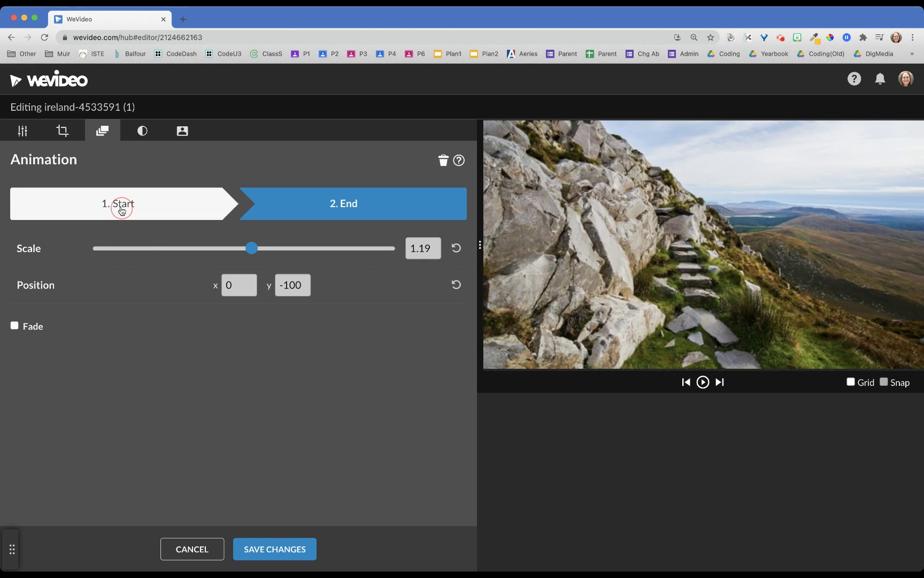
left_click(156, 212)
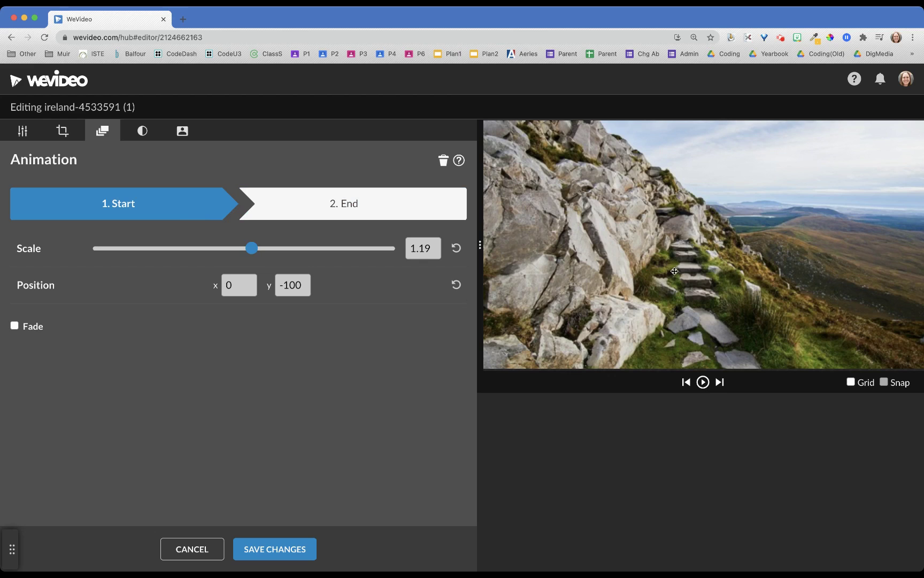
left_click_drag(252, 247, 300, 248)
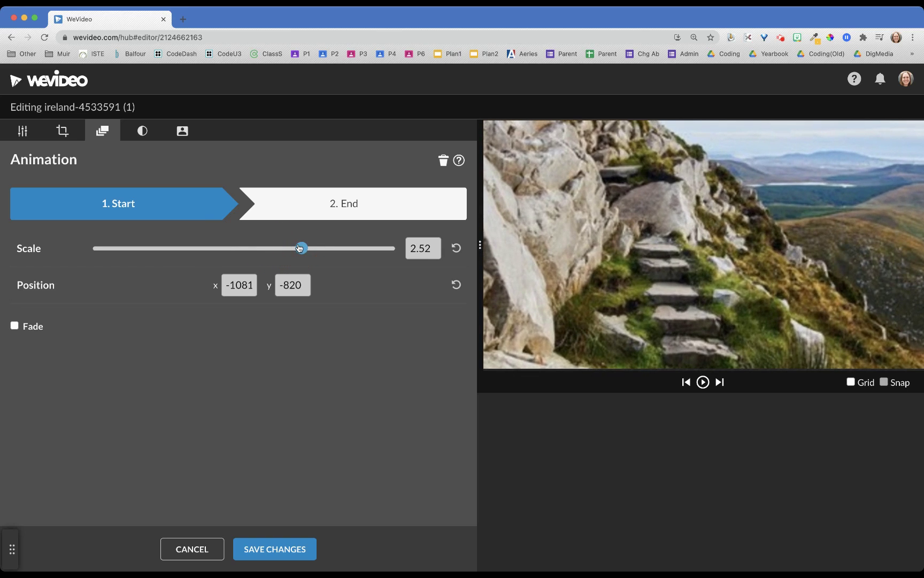
Preview the zoom-out to the 1.19 end framing, save the changes, and play it back.
left_click(301, 206)
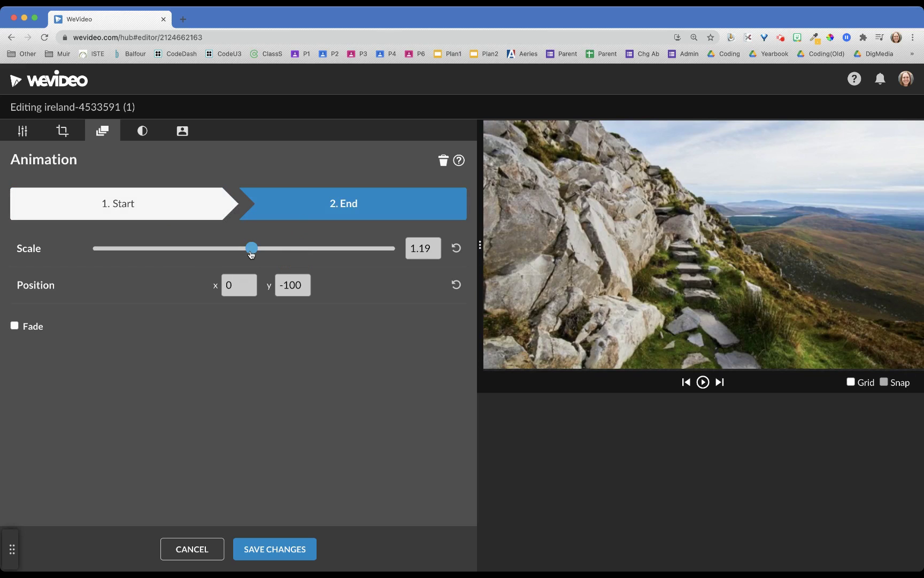
left_click(703, 383)
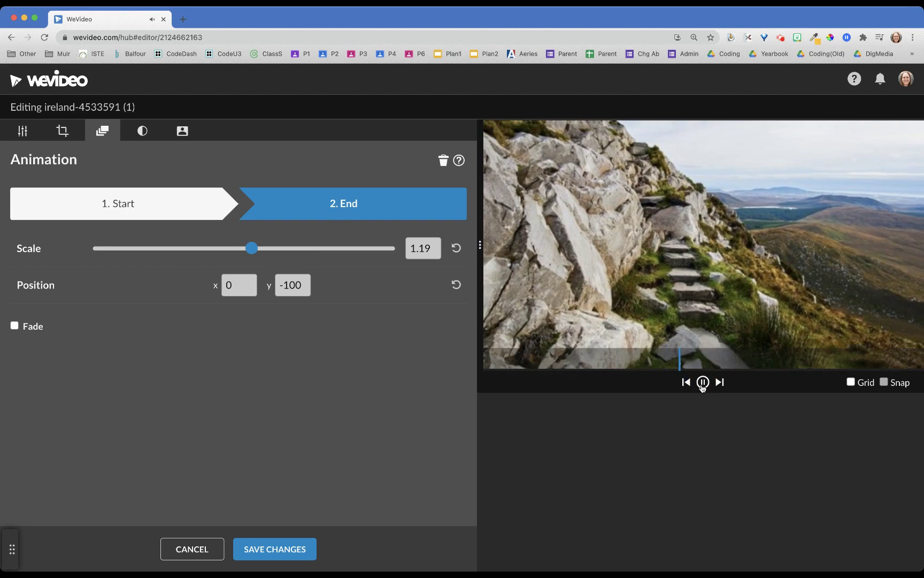
left_click(702, 383)
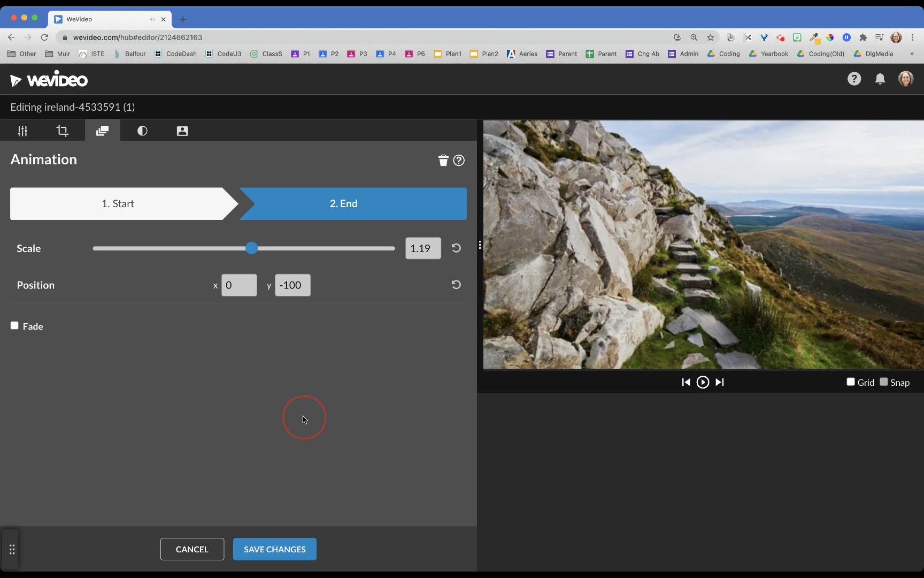
left_click(242, 547)
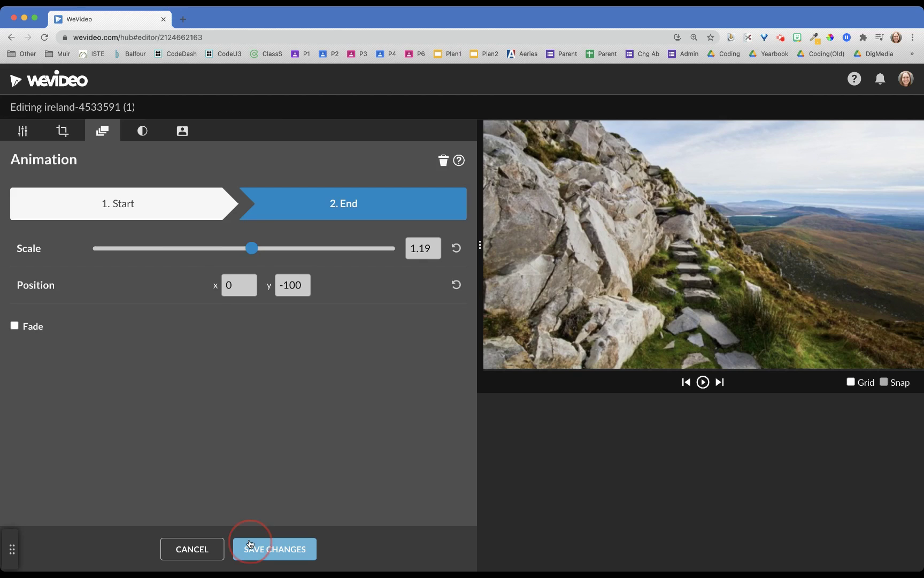
left_click_drag(147, 419, 131, 419)
key("space")
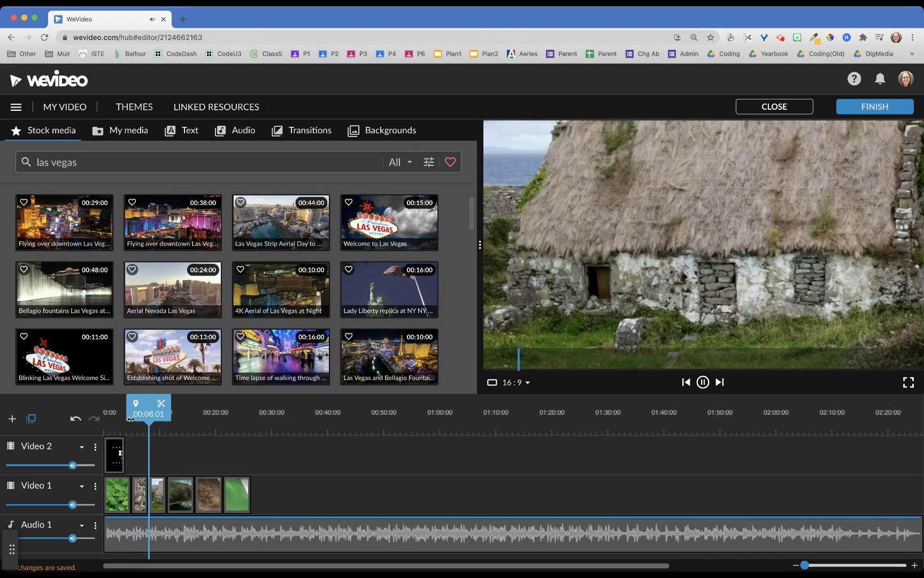
Set the thatched-roof clip's start frame to scale 1.5, framed on the lower stone wall.
double_click(159, 494)
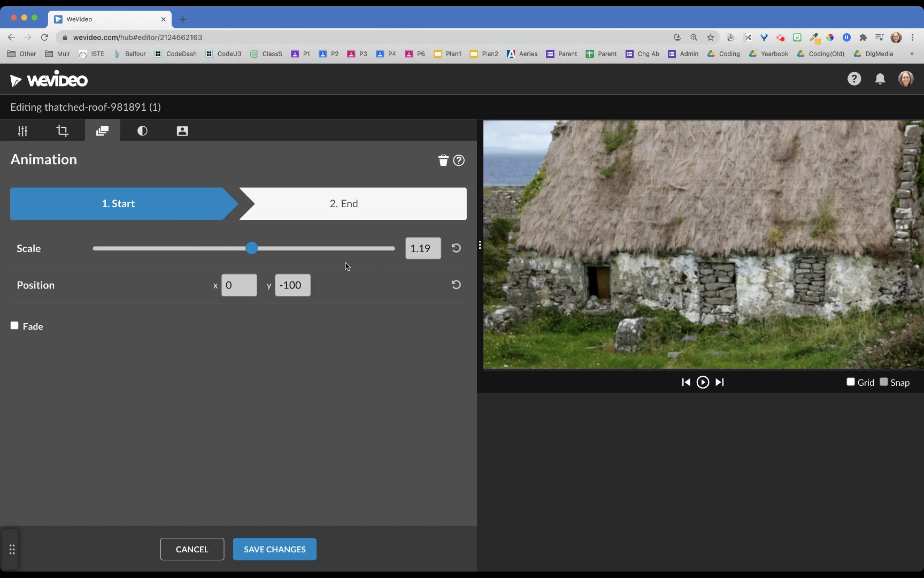
left_click_drag(578, 248, 515, 208)
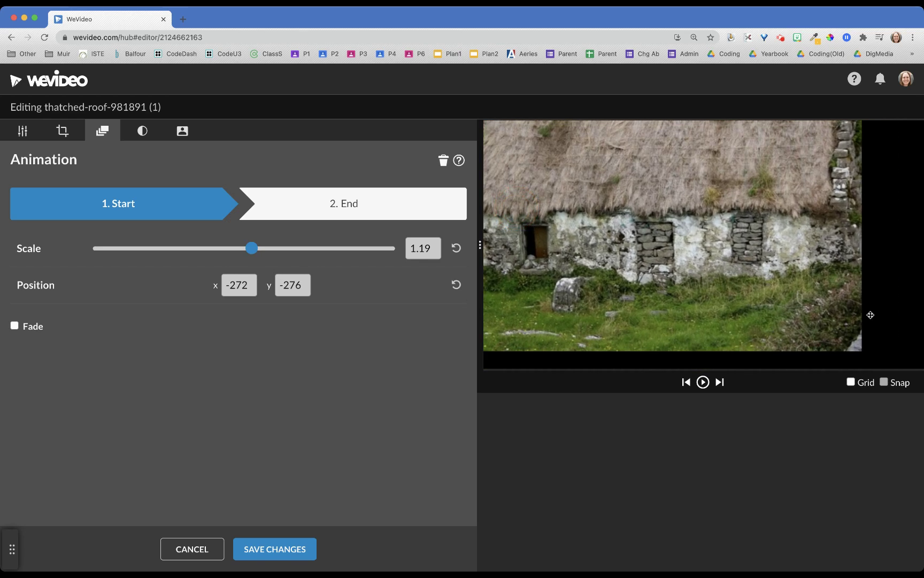
left_click_drag(858, 352, 922, 377)
left_click(21, 131)
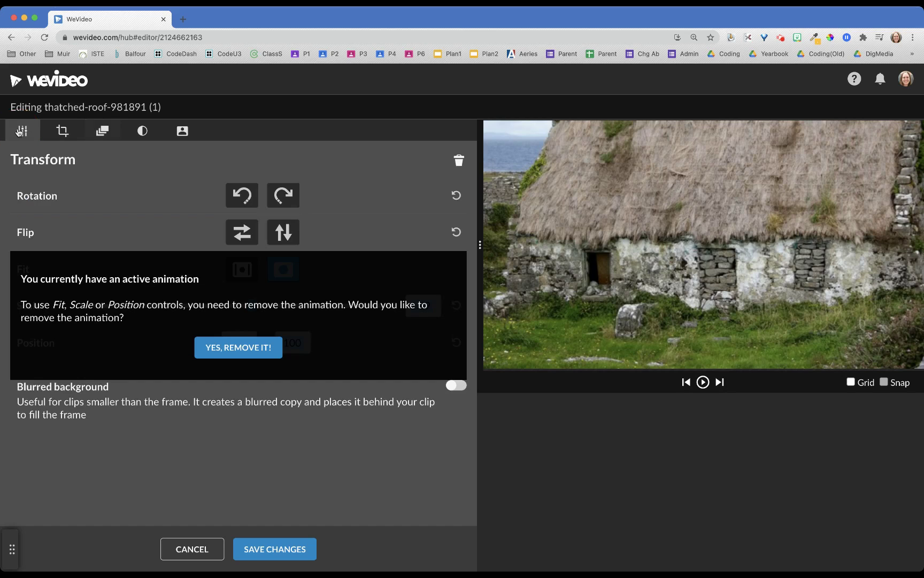
left_click(49, 134)
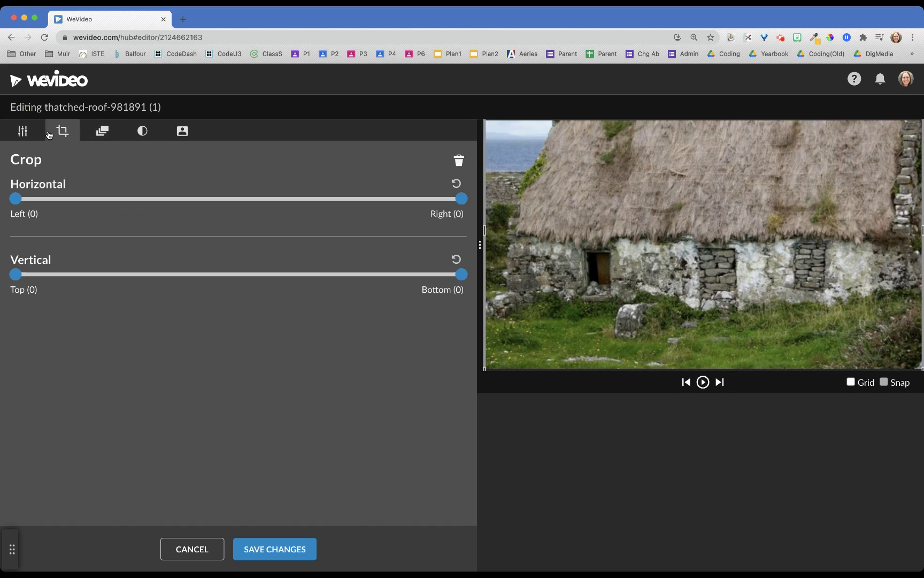
left_click(86, 137)
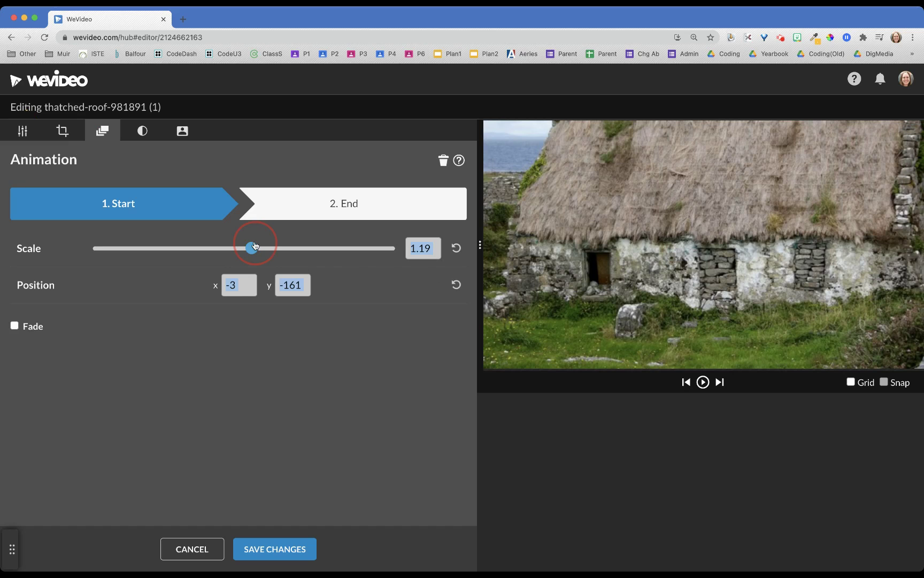
left_click_drag(252, 250, 276, 252)
left_click(423, 247)
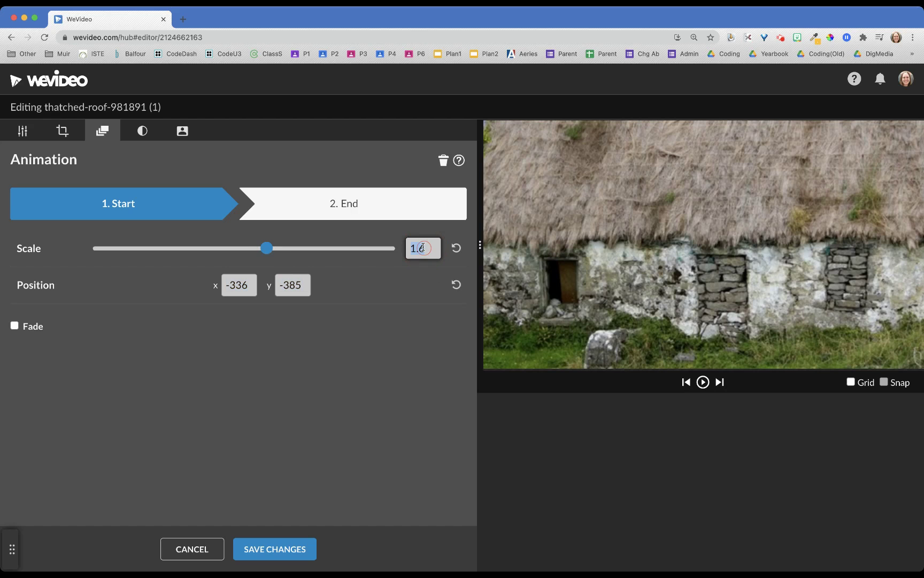
type("1.5")
key("Return")
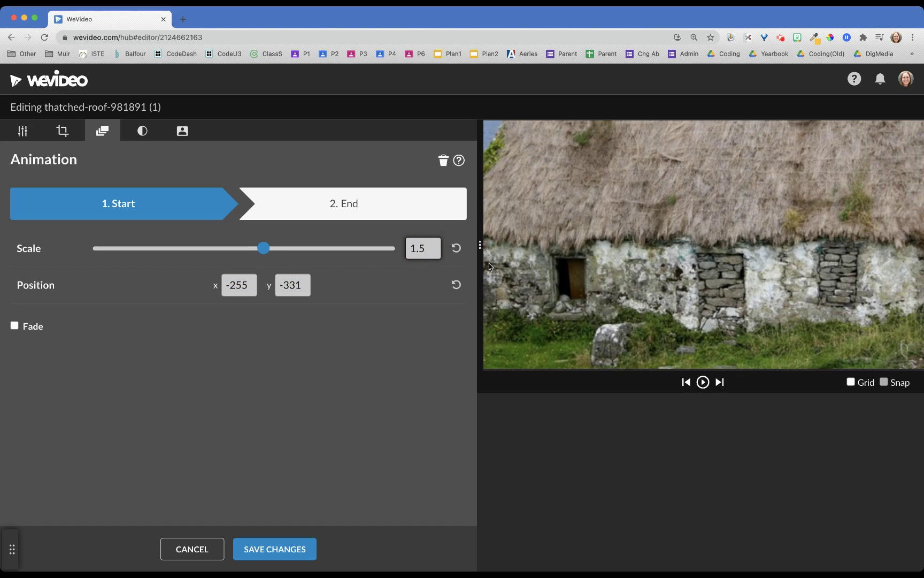
left_click_drag(769, 260, 717, 217)
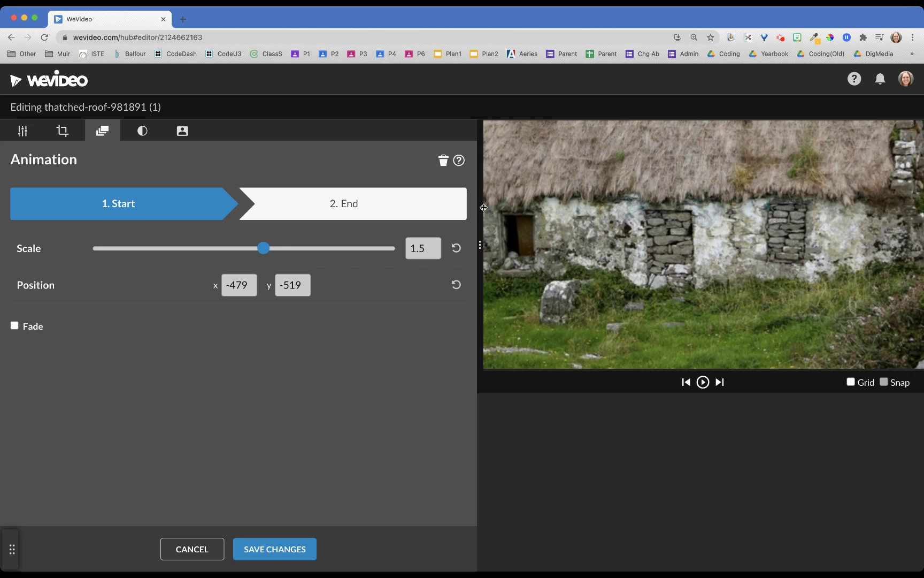
Set the end frame to scale 1.5 on the thatched roof, preview the pan, and save.
left_click(310, 197)
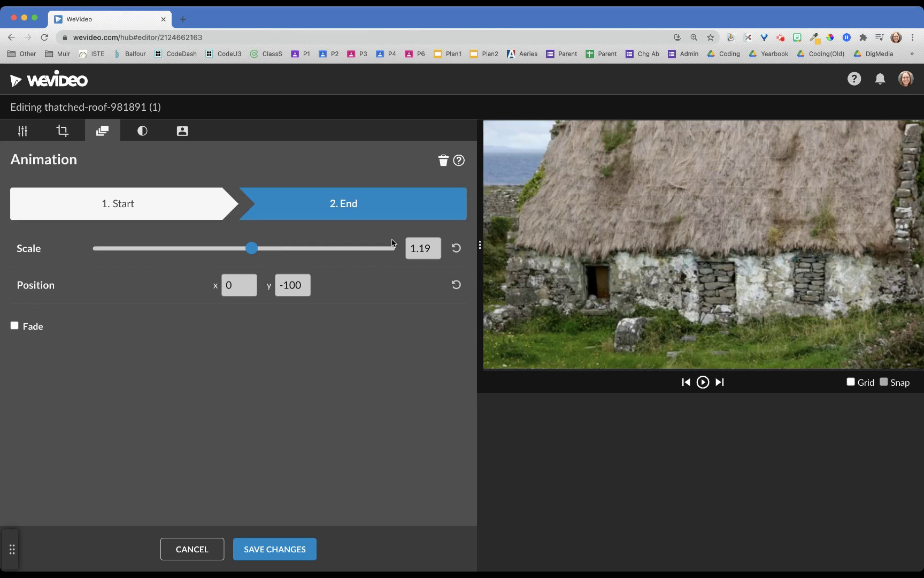
left_click(417, 246)
left_click(362, 323)
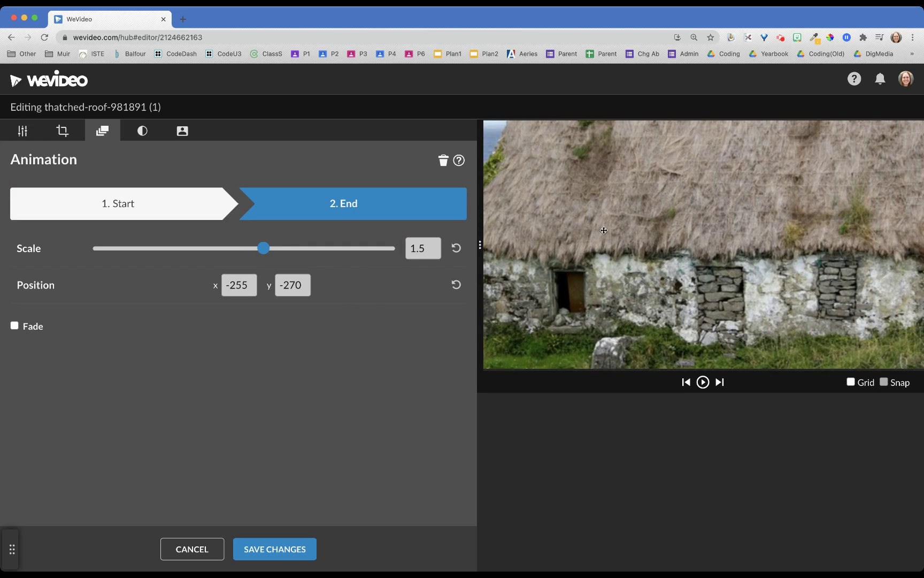
left_click_drag(621, 235, 674, 293)
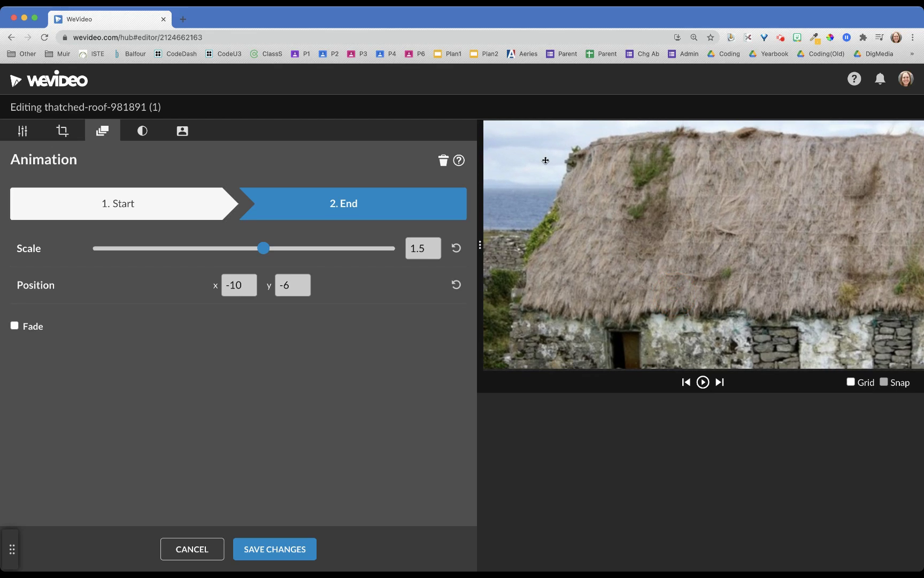
left_click(695, 381)
left_click(267, 553)
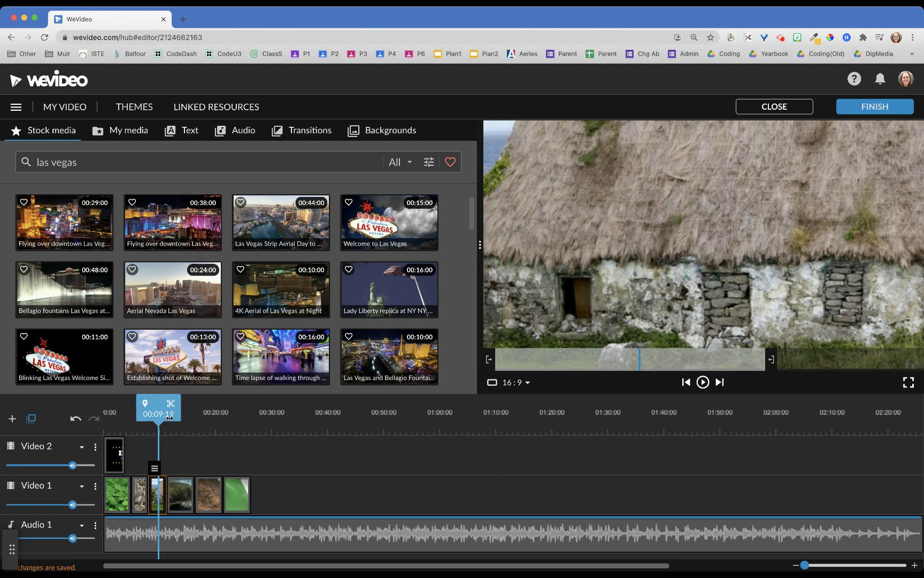
left_click_drag(169, 417, 105, 410)
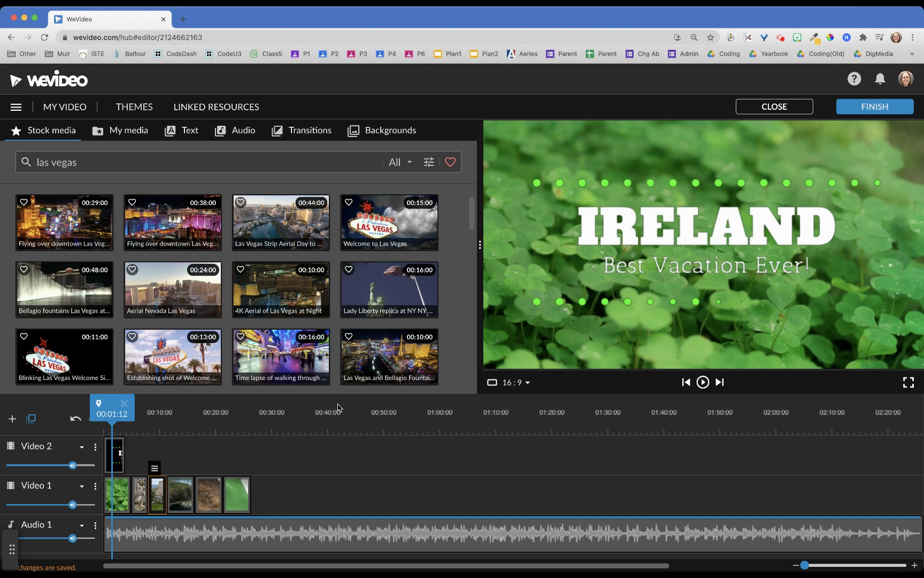
left_click_drag(107, 422, 103, 411)
left_click(171, 440)
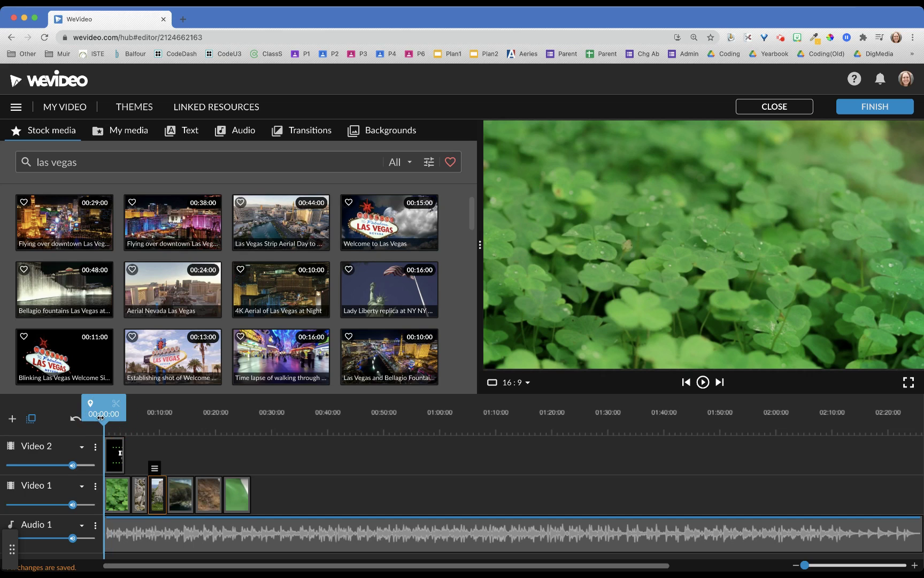
key("space")
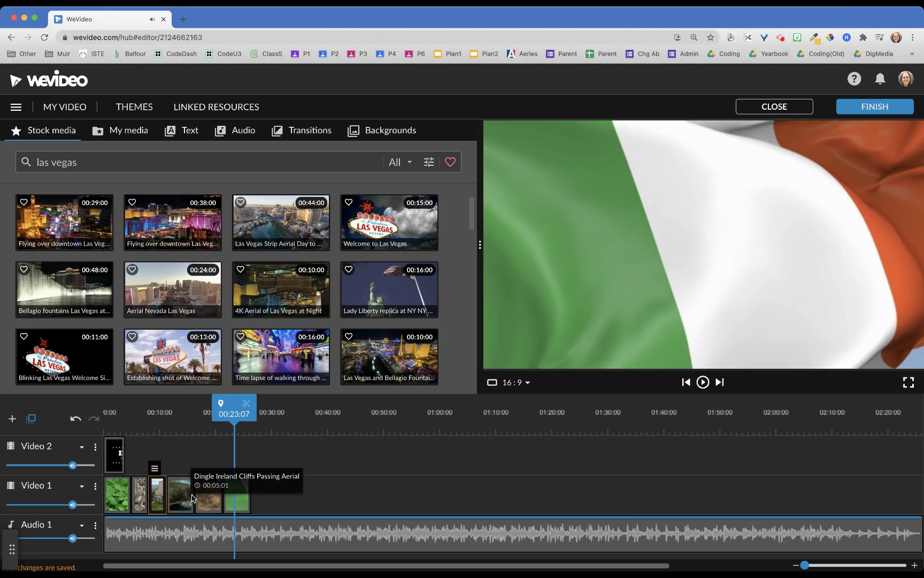
left_click(228, 415)
left_click_drag(228, 414, 102, 439)
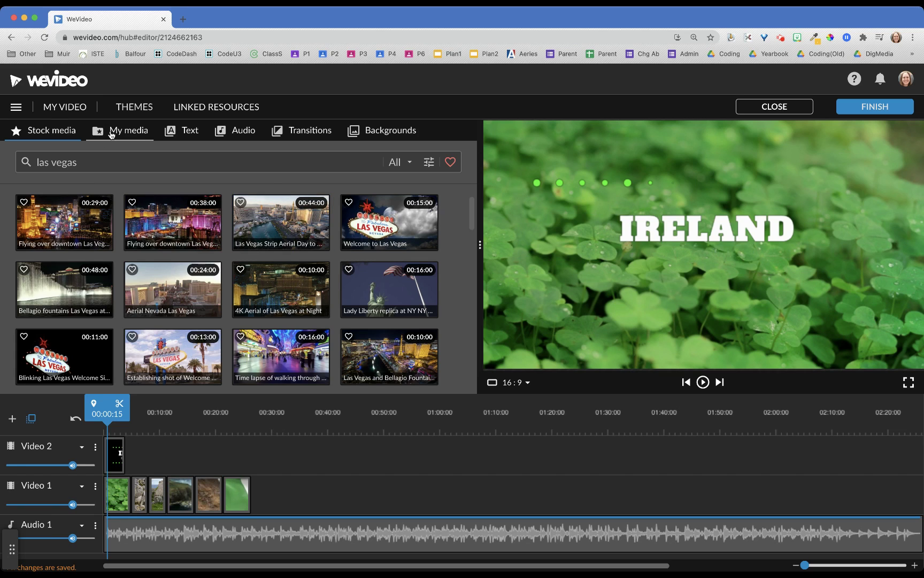
Open the Transitions library, glance at the Additional set, and return to the Standard transitions.
left_click(312, 132)
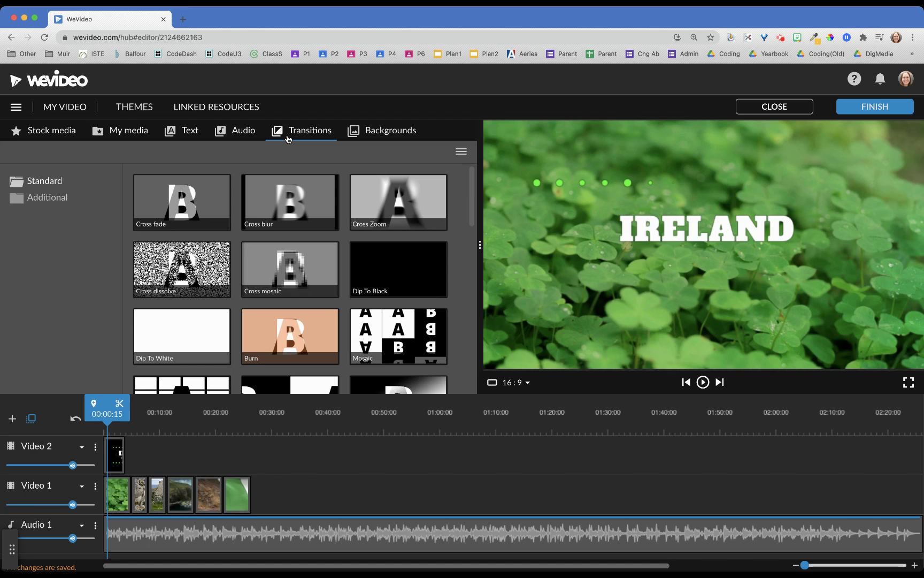
scroll(188, 290, "down", 5)
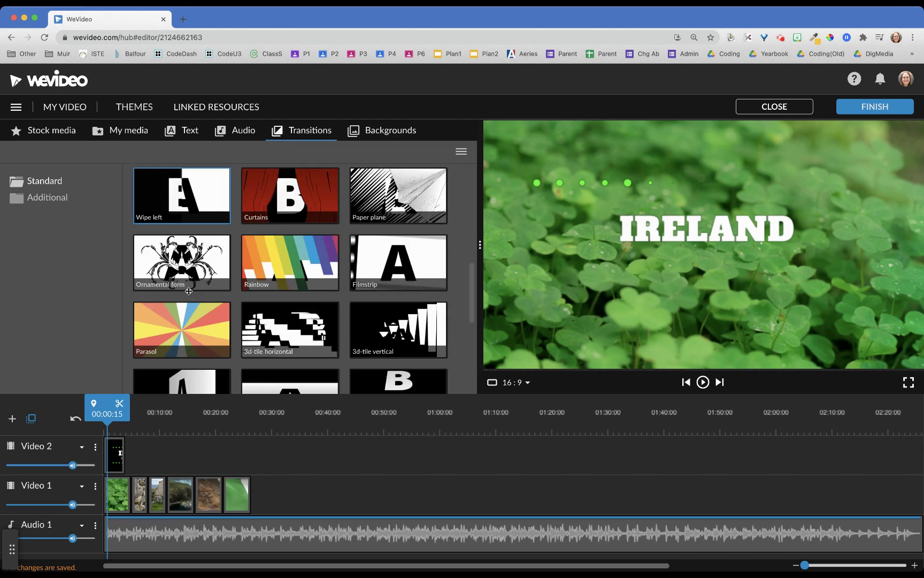
scroll(188, 291, "down", 3)
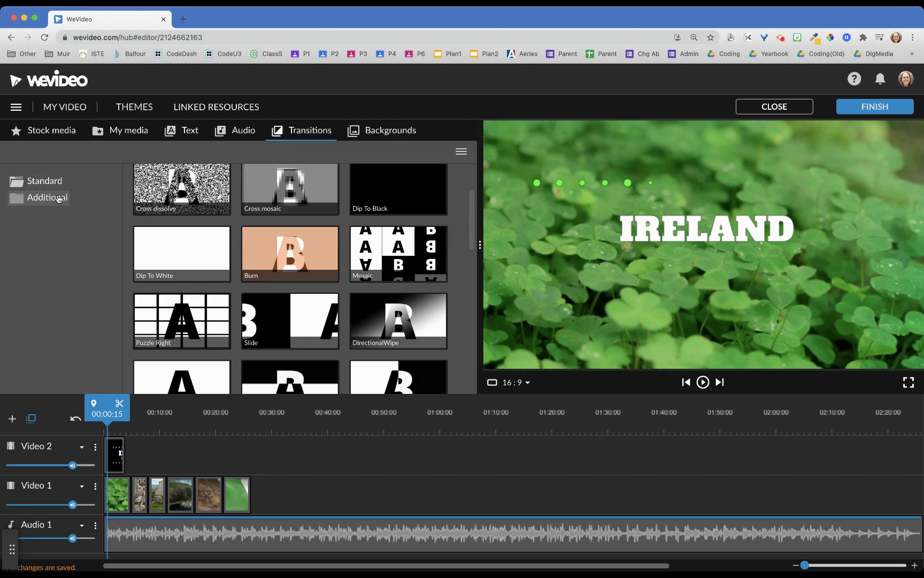
left_click(59, 199)
left_click(54, 183)
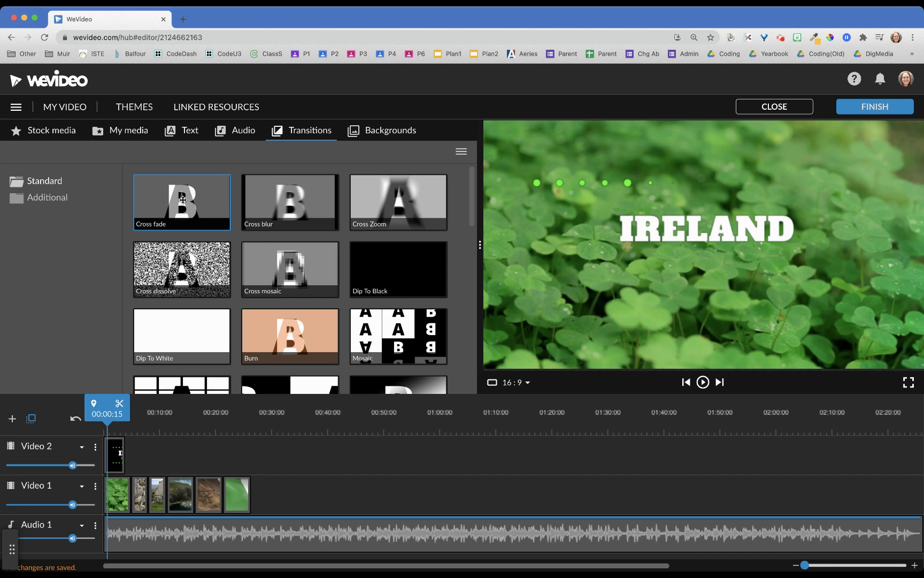
Add Cross fade transitions between the first two pairs of clips on Video 1.
left_click(182, 288)
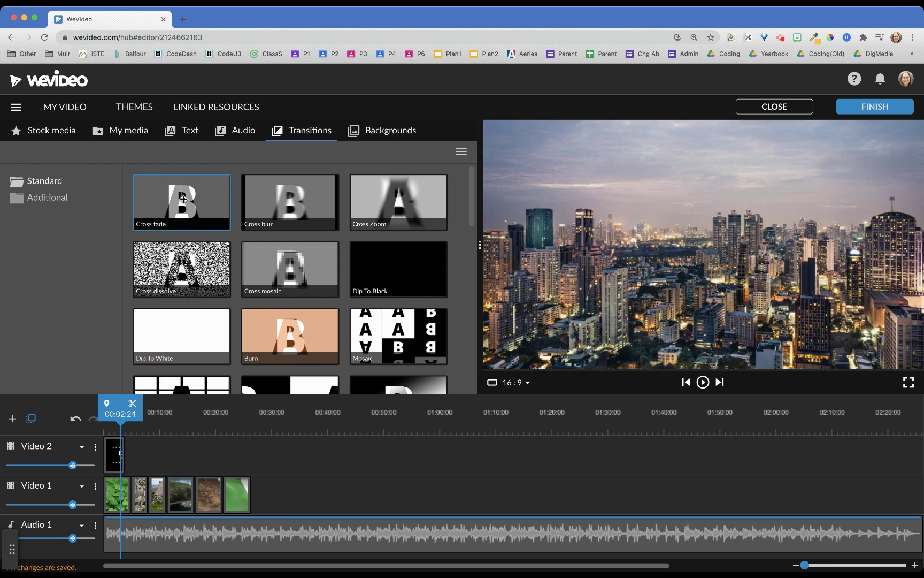
mouse_move(147, 361)
left_mouse_down()
mouse_move(129, 465)
mouse_move(137, 484)
mouse_move(262, 491)
mouse_move(136, 492)
left_mouse_up()
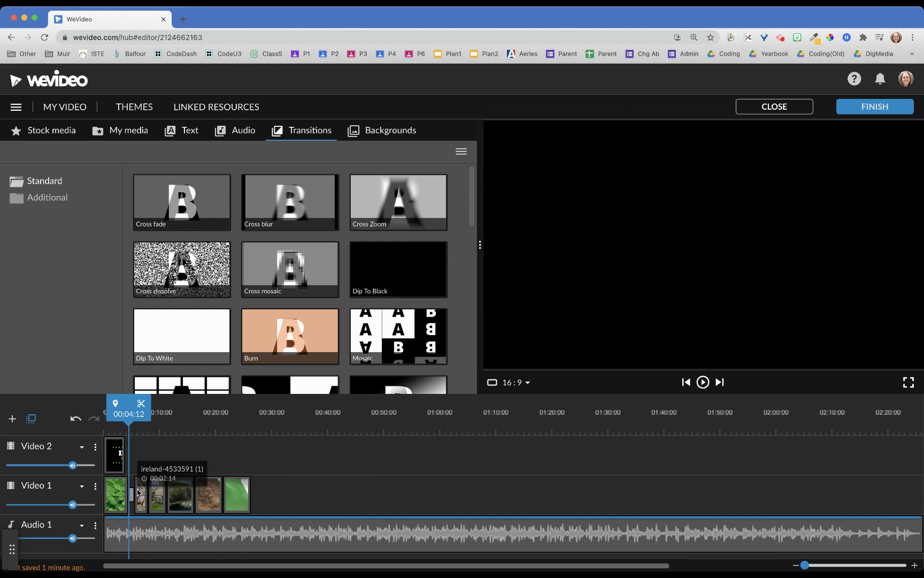
mouse_move(205, 199)
left_mouse_down()
mouse_move(195, 366)
mouse_move(158, 496)
left_mouse_up()
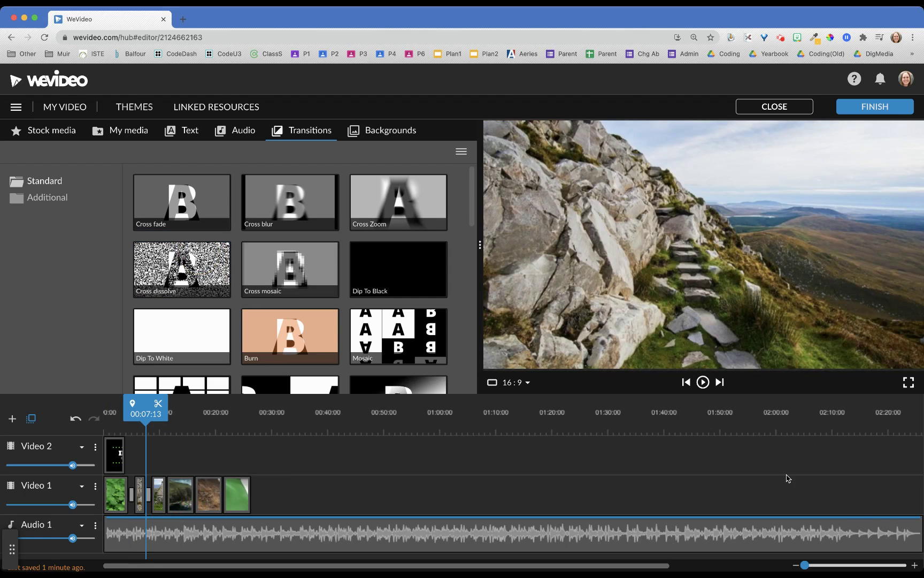
Zoom the timeline in and add cross fades after the cottage, cliffs and valley clips.
left_click_drag(803, 564, 816, 564)
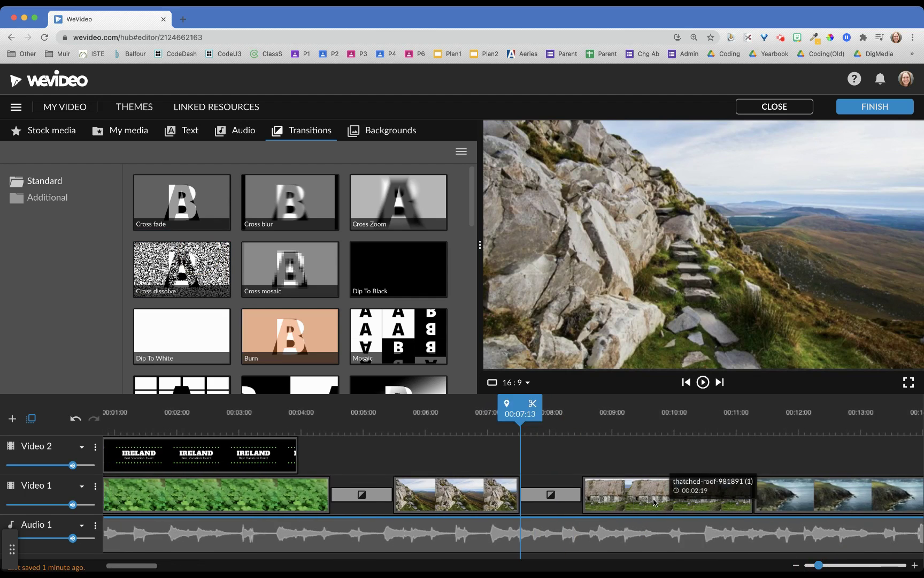
scroll(658, 503, "right", 10)
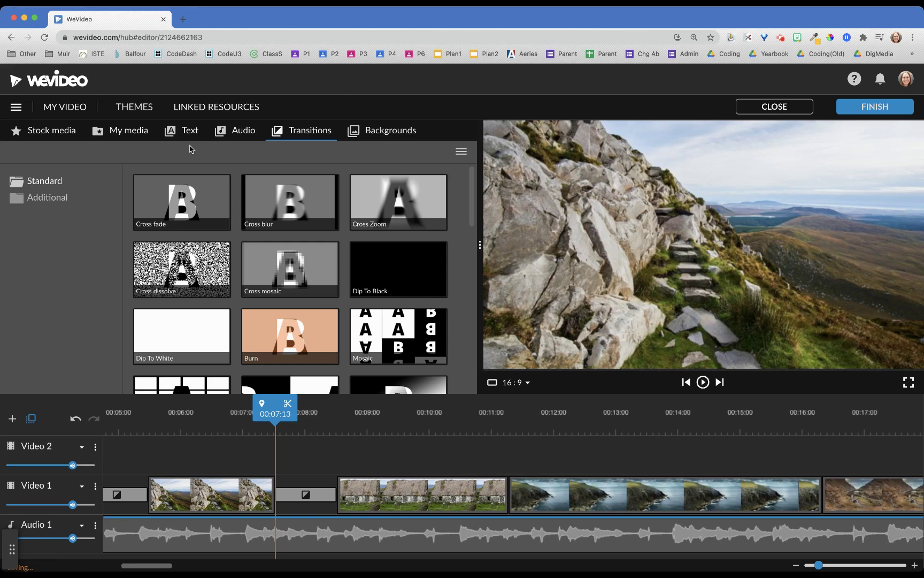
left_click_drag(181, 202, 483, 494)
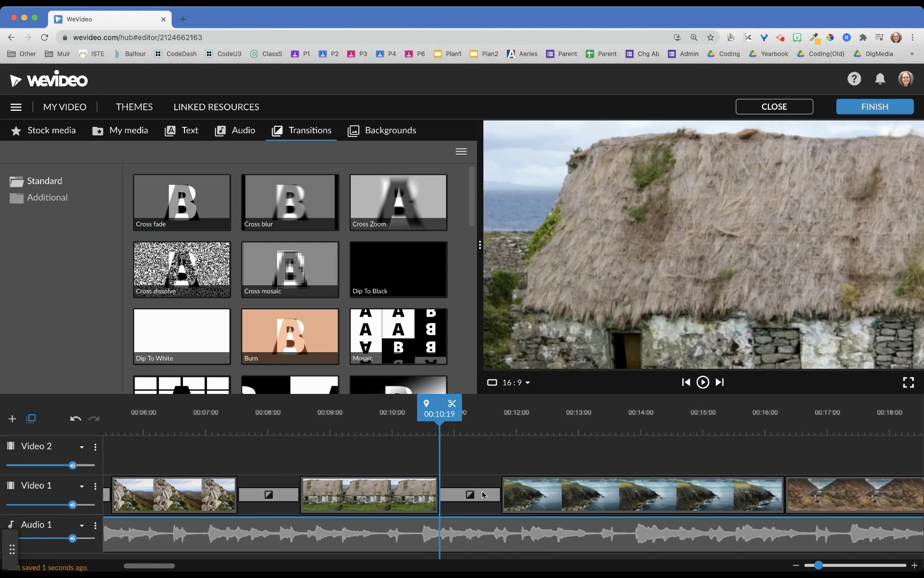
left_click(182, 218)
left_click_drag(182, 218, 422, 494)
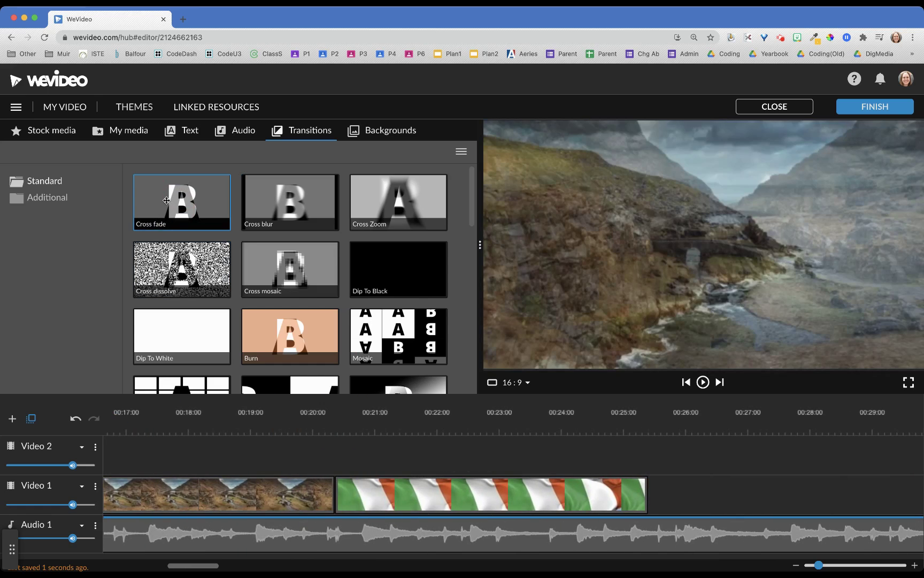
left_click_drag(182, 202, 322, 496)
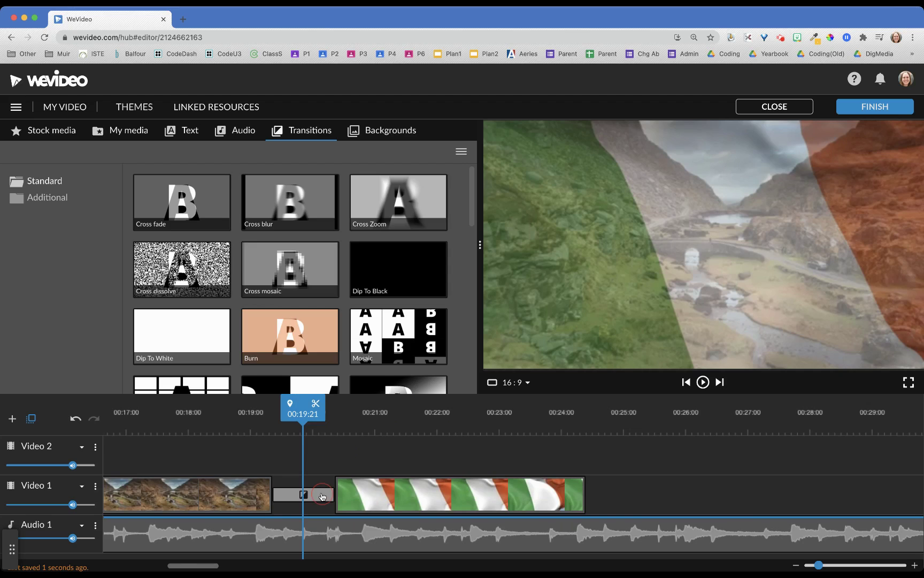
Check the new transition's settings, then add a Cross fade before the first shamrock clip.
left_click(323, 497)
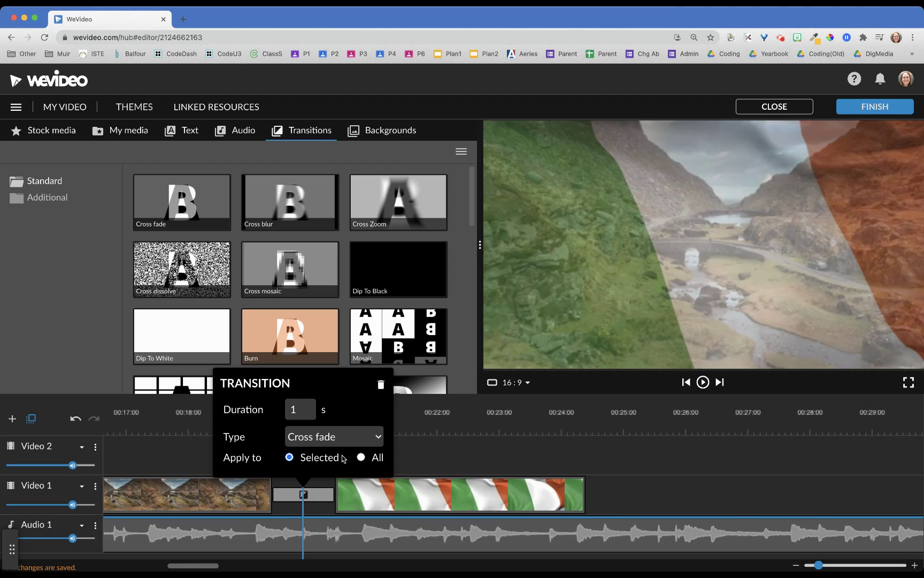
left_click(419, 431)
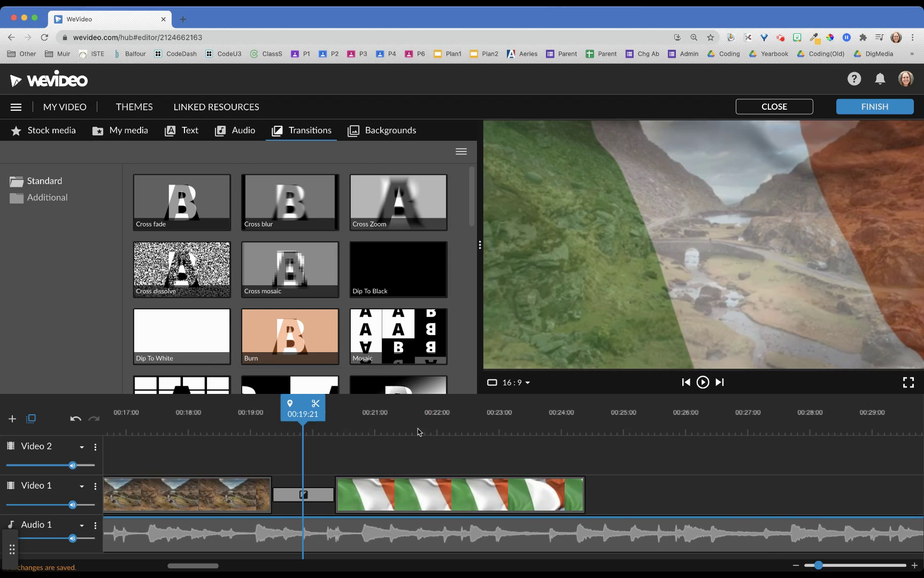
scroll(413, 469, "left", 10)
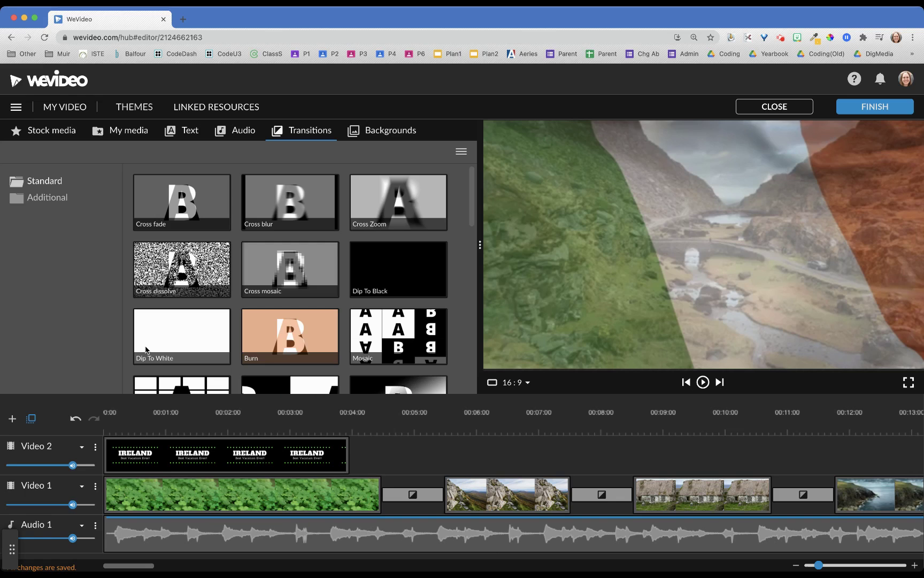
left_click_drag(182, 203, 119, 500)
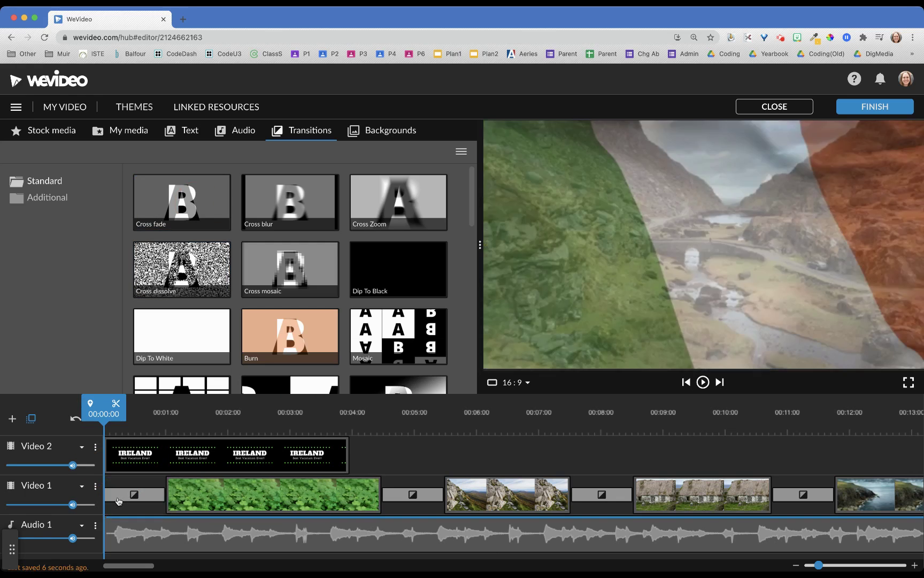
Add a Cross fade after the flag clip and play the ending to check it.
scroll(122, 495, "right", 10)
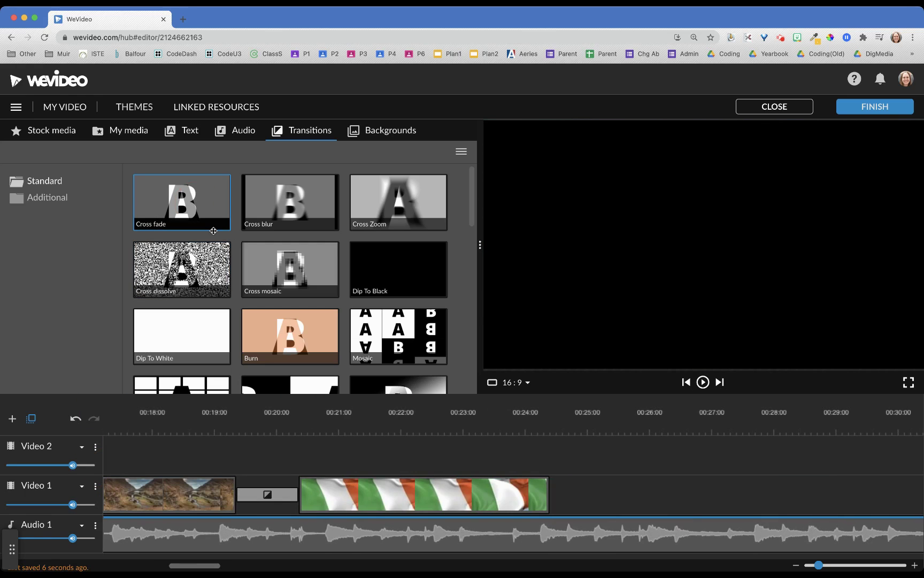
left_click_drag(182, 203, 567, 503)
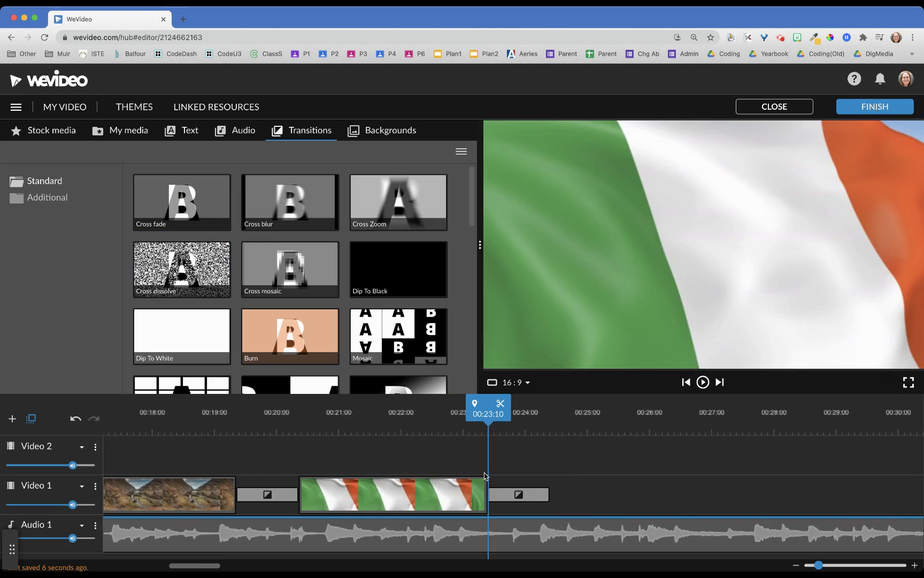
left_click_drag(486, 423, 454, 423)
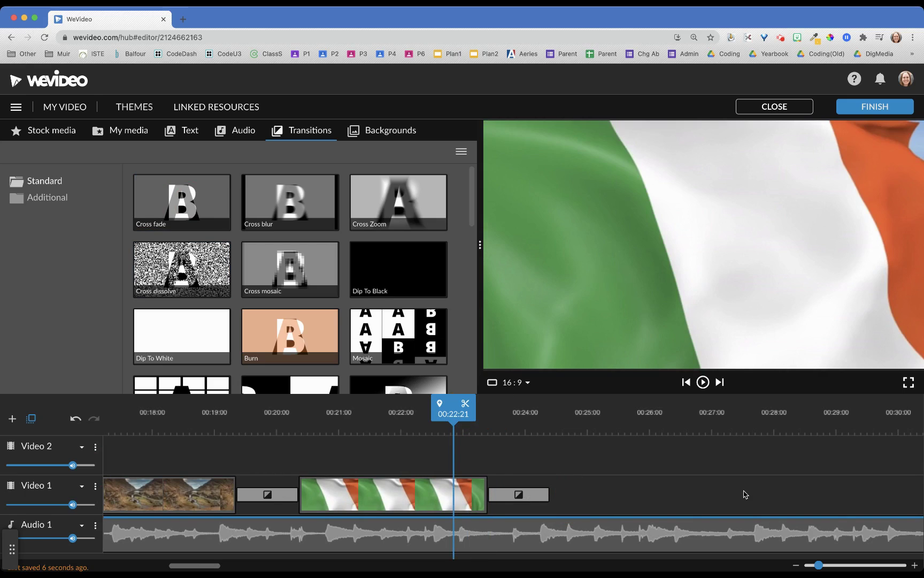
key("space")
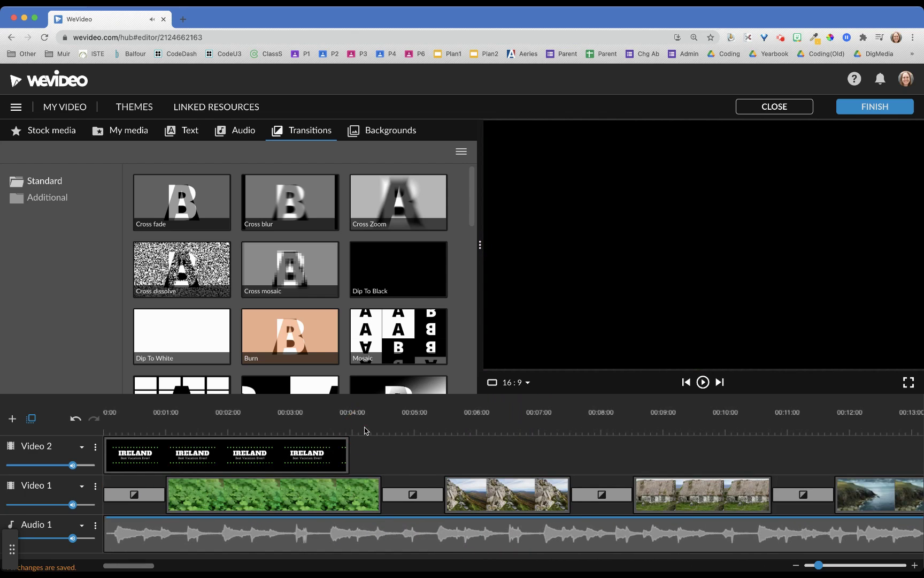
left_click(494, 414)
left_click_drag(487, 414, 545, 415)
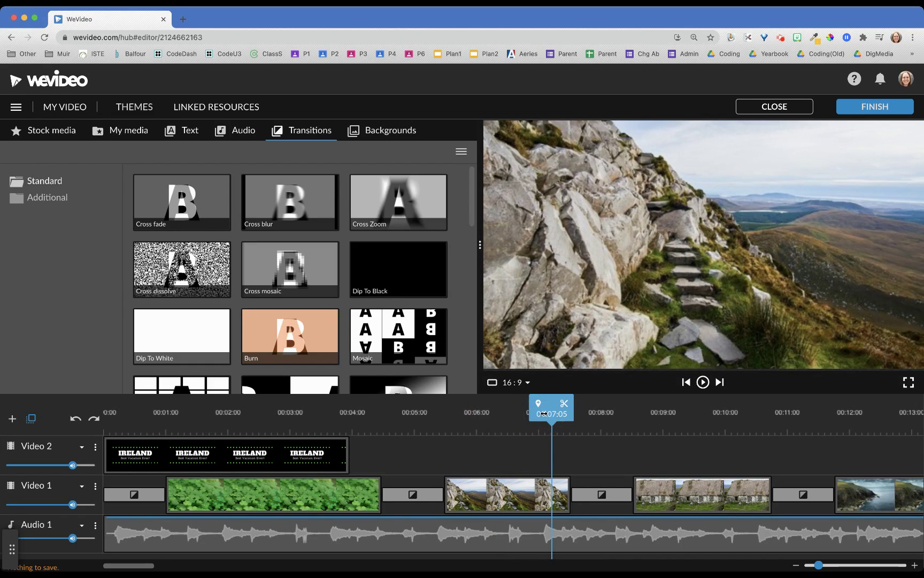
key("space")
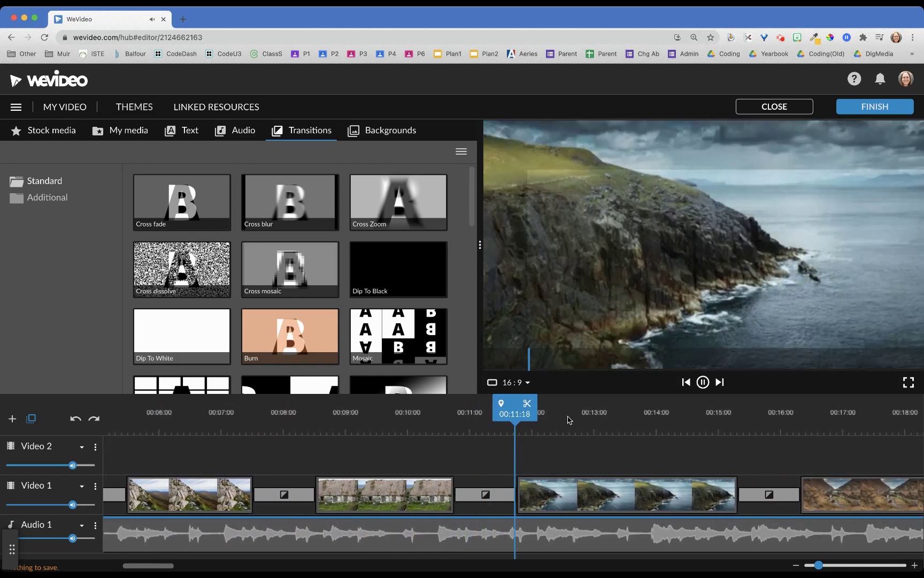
key("space")
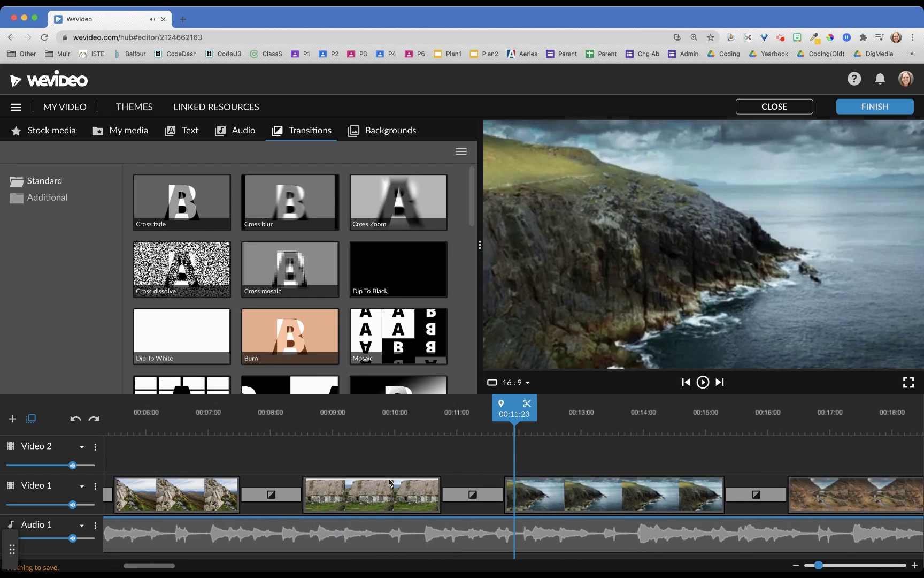
left_click(384, 483)
Open the cottage clip's animation and reposition its start frame to x -386, y -269.
double_click(384, 483)
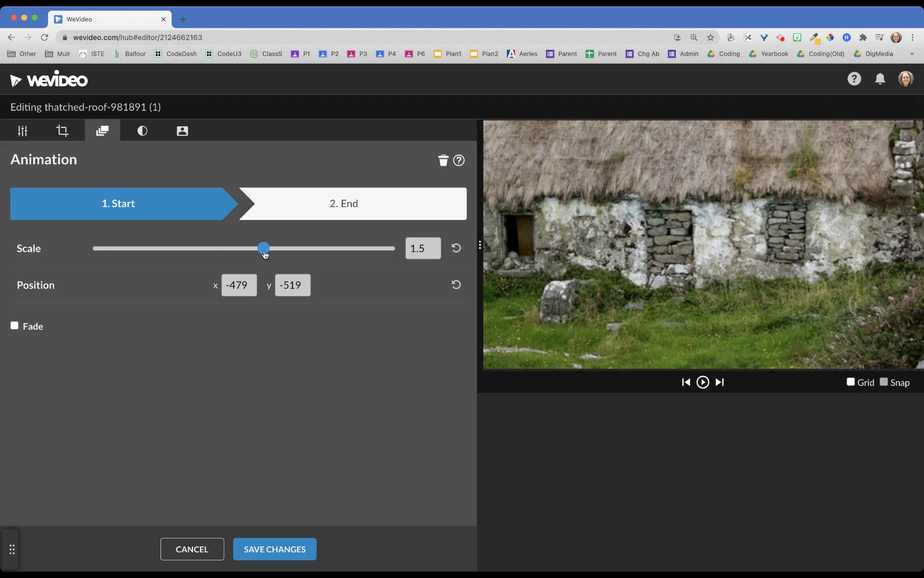
left_click(319, 205)
left_click(179, 203)
left_click(337, 216)
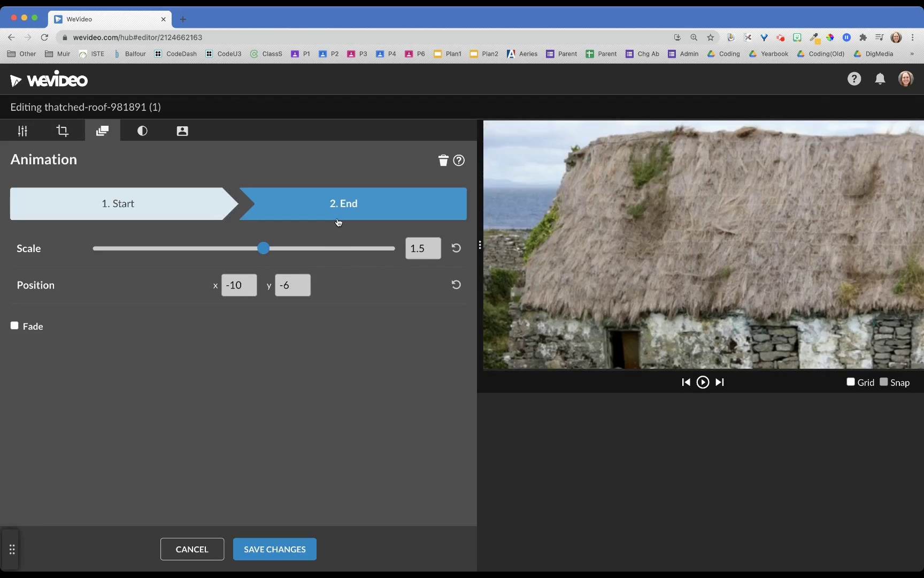
left_click(176, 201)
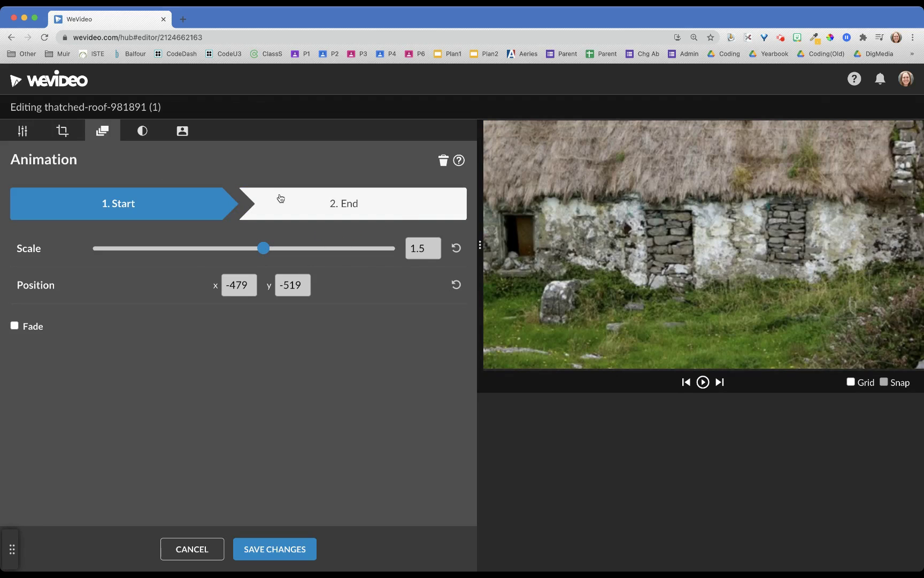
left_click_drag(764, 223, 786, 279)
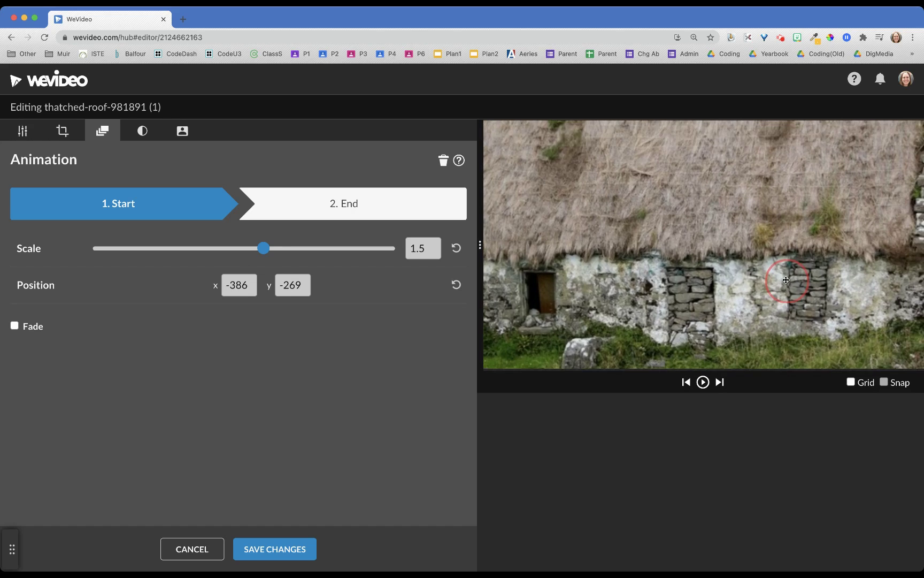
Move the end frame to x -277, y -247 at scale 1.5 and preview the zoom.
left_click(349, 210)
left_click_drag(681, 237, 617, 186)
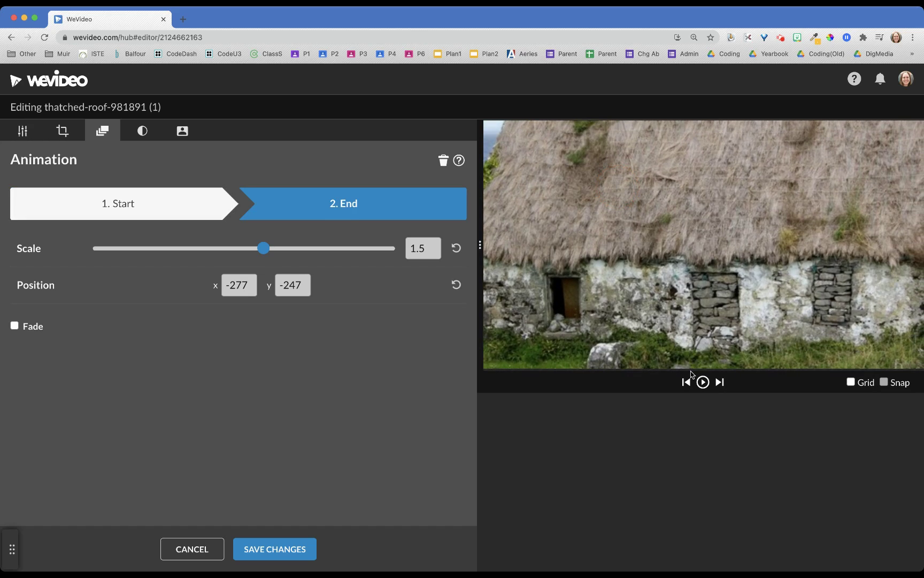
left_click(701, 382)
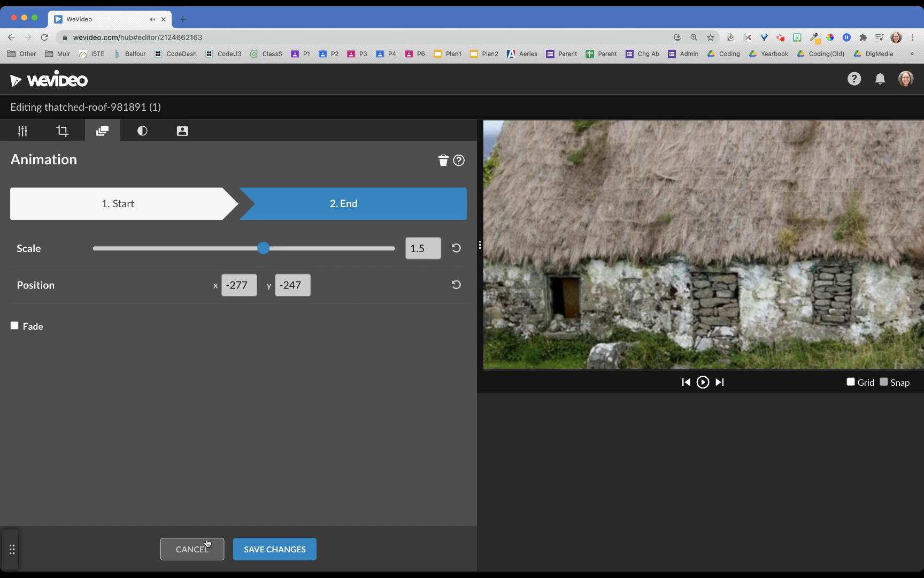
Close the cottage animation editor and play the stone-steps and cottage clips, parking on stone-steps.
left_click(257, 545)
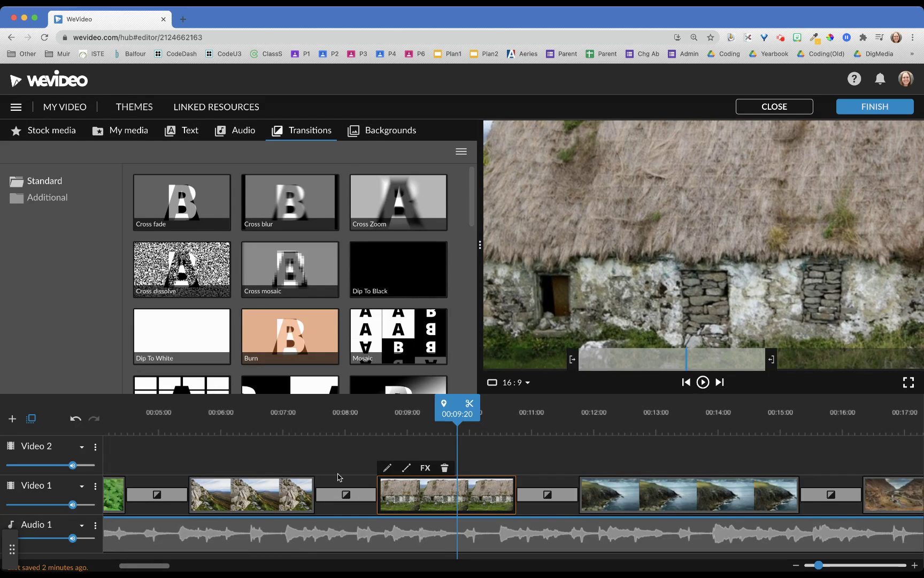
left_click(285, 428)
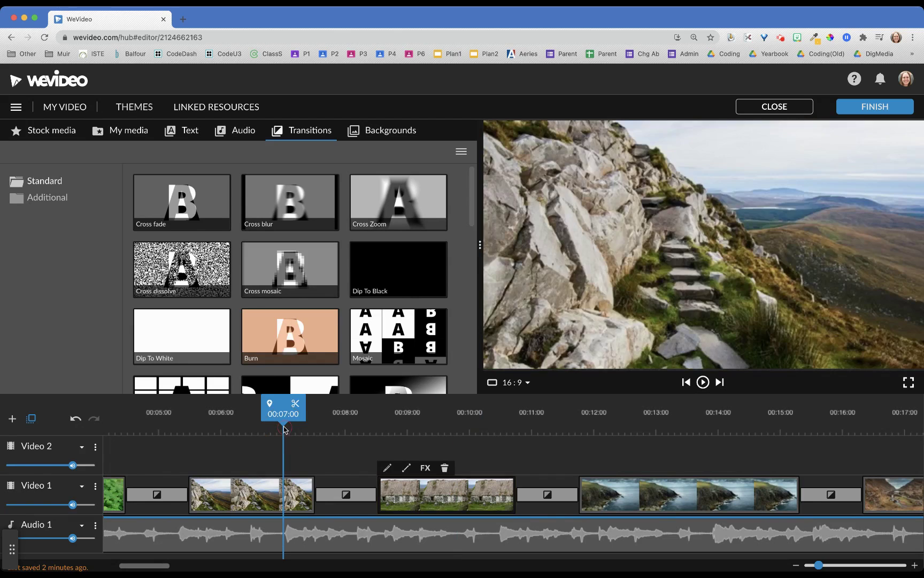
left_click(439, 426)
key("space")
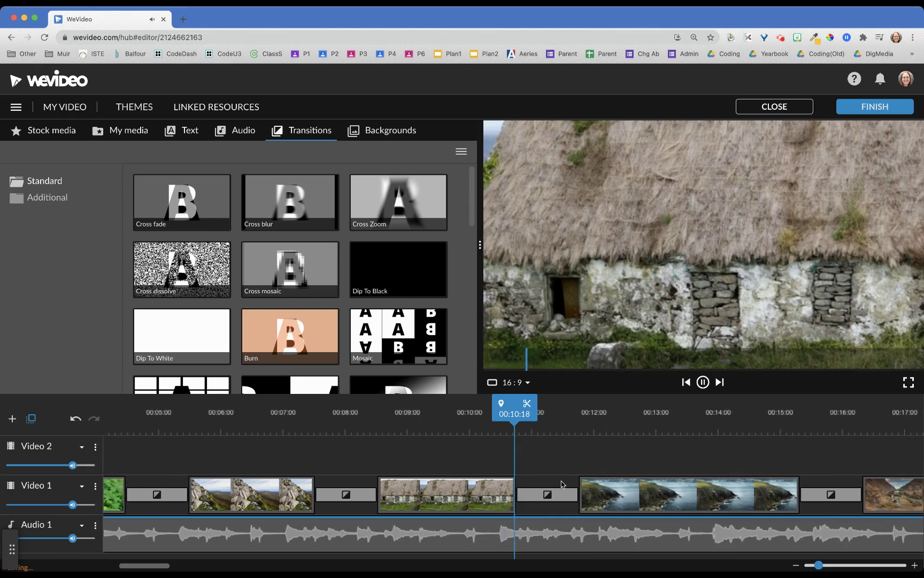
left_click(178, 428)
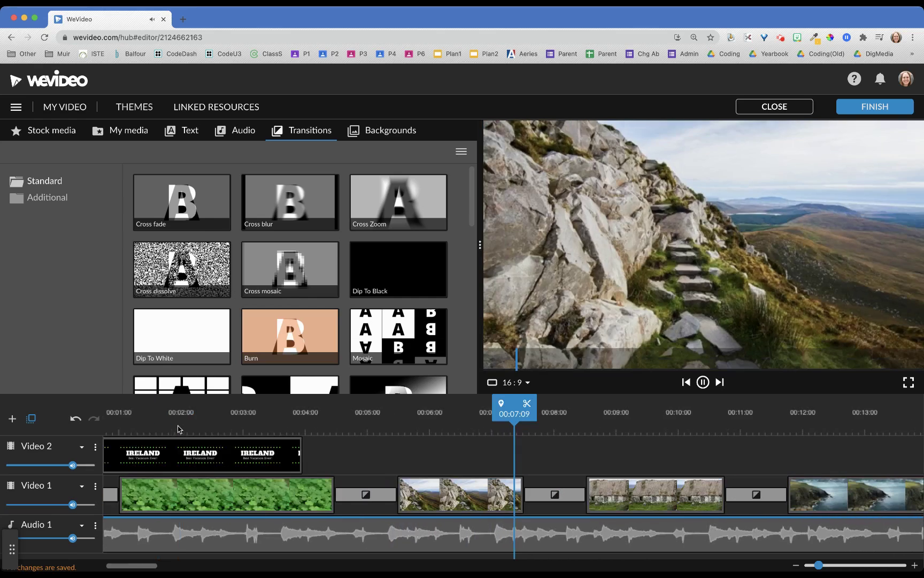
key("space")
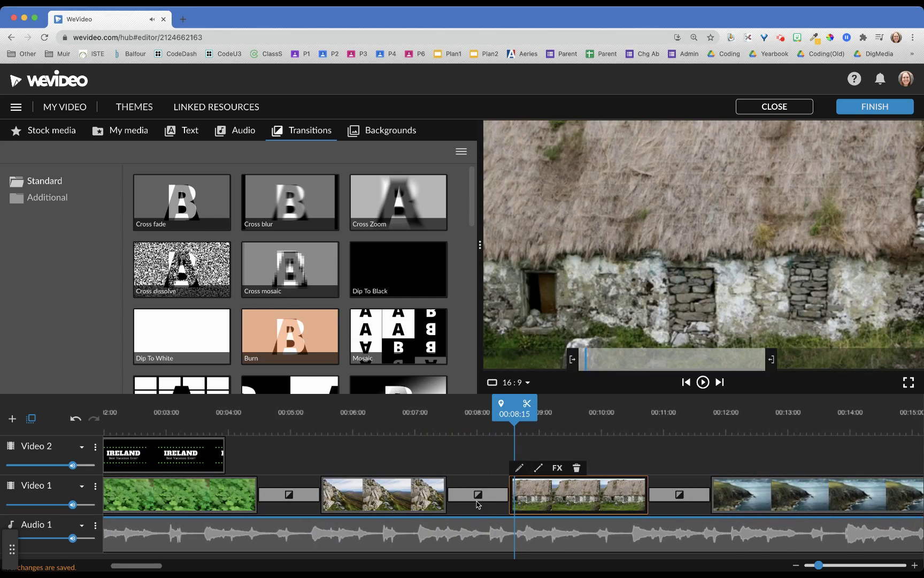
left_click_drag(511, 418, 486, 420)
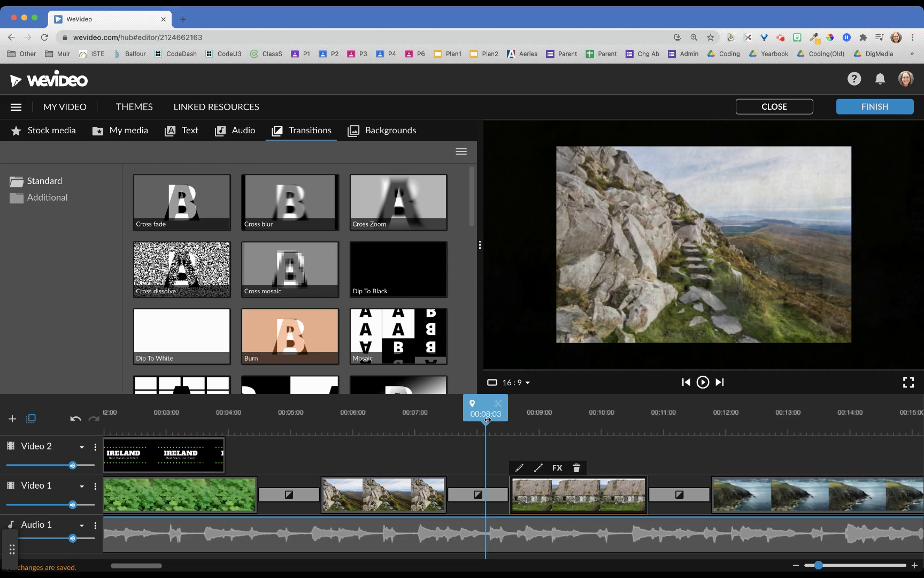
Compare the stone-steps clip's end zoom 1.19 with its start zoom 2.52, then cancel.
double_click(427, 492)
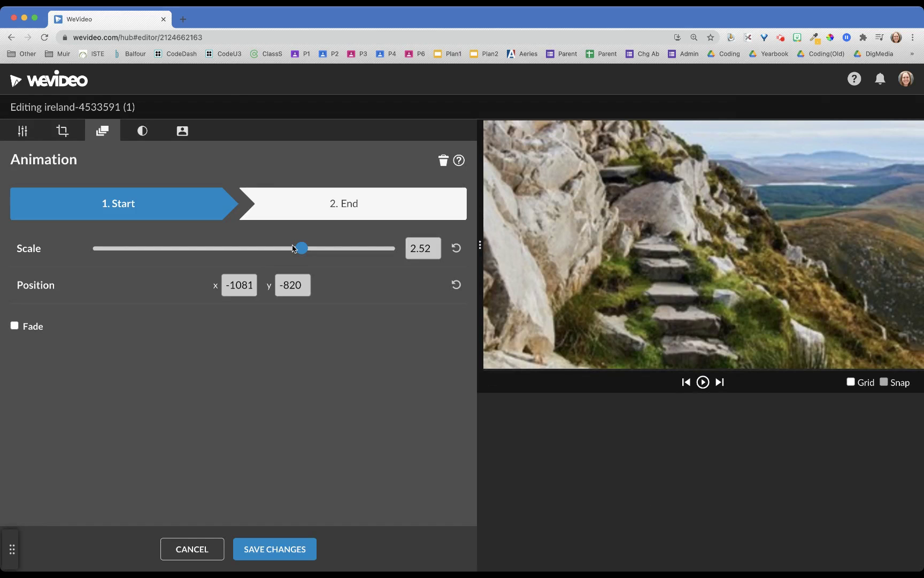
left_click(295, 214)
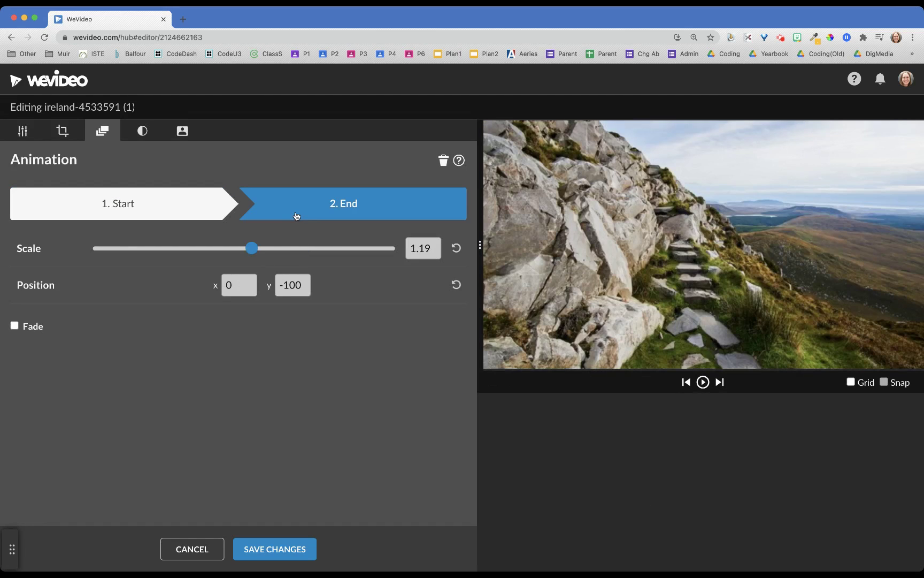
left_click(137, 209)
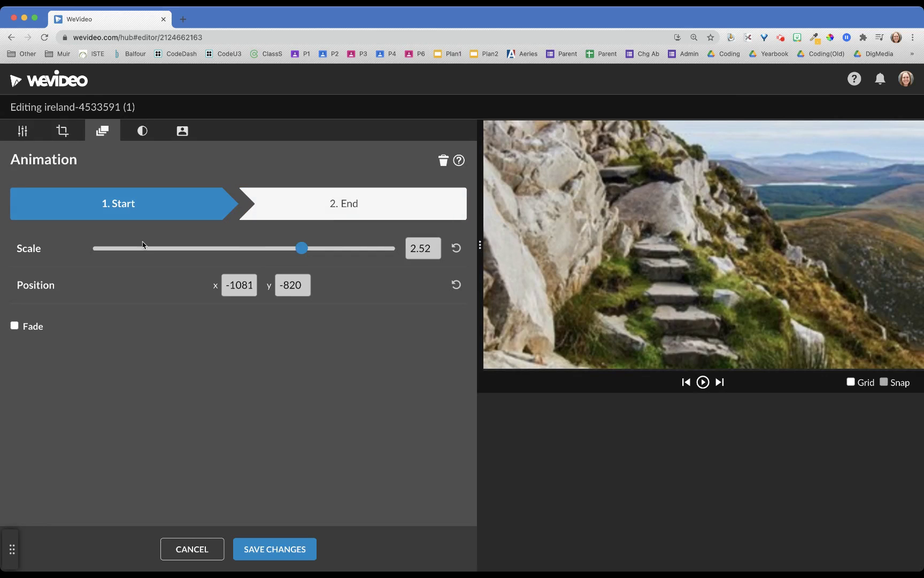
left_click(189, 551)
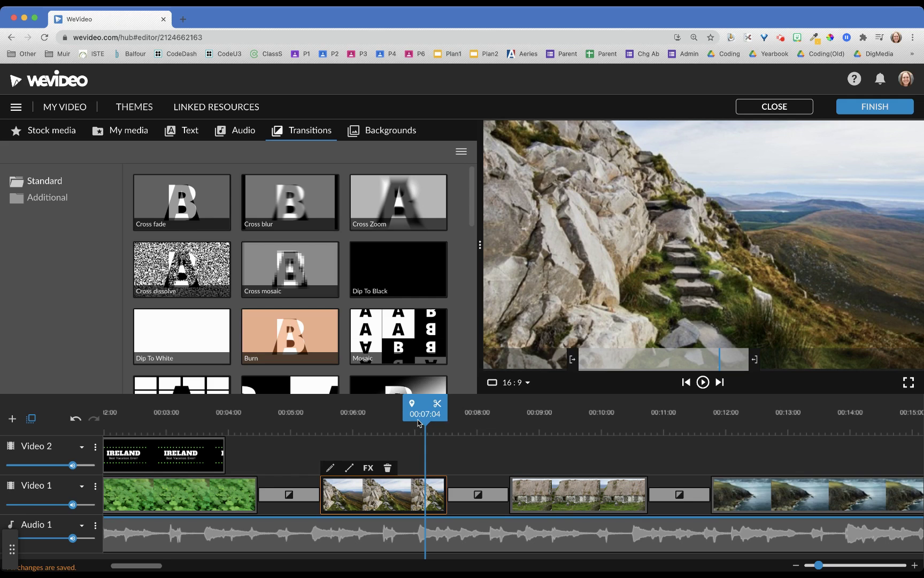
Scrub through the stone-steps-to-cottage cross fade, then zoom the timeline out to show every clip.
left_click_drag(419, 423, 559, 410)
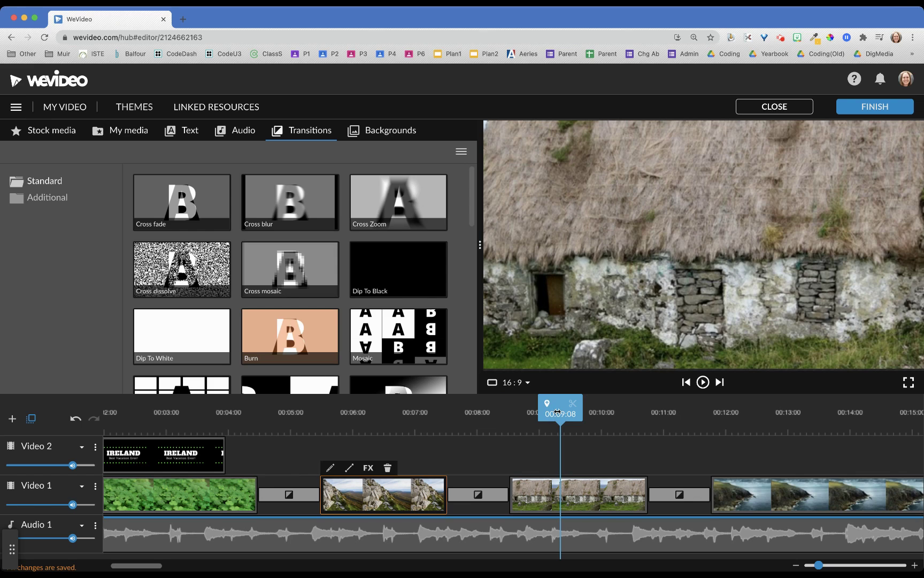
left_click_drag(557, 412, 480, 411)
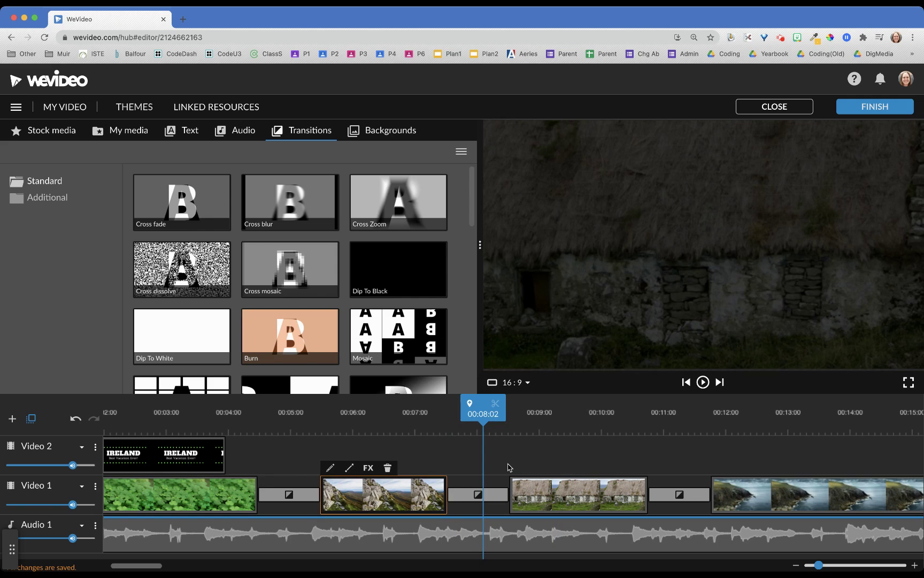
mouse_move(488, 420)
left_mouse_down()
mouse_move(496, 420)
mouse_move(442, 413)
mouse_move(453, 414)
left_mouse_up()
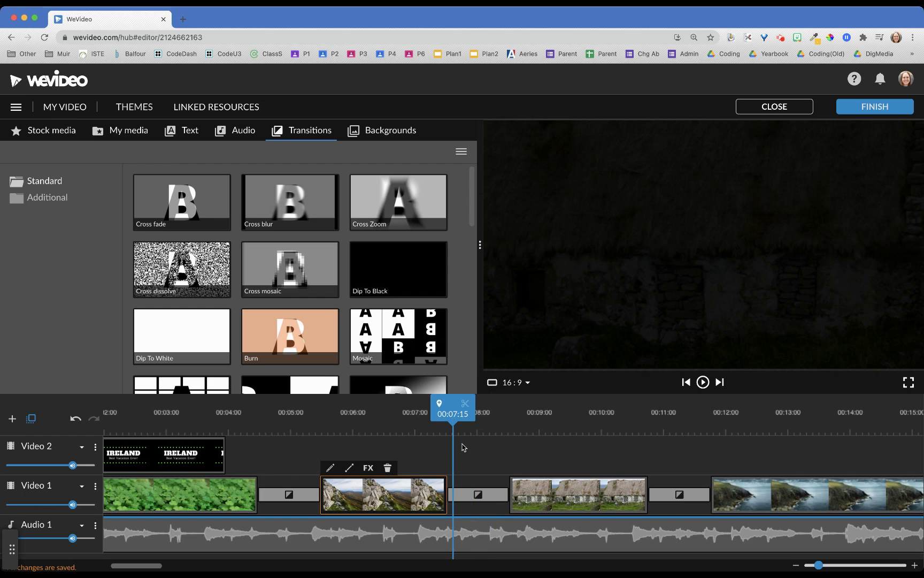
left_click_drag(456, 415, 425, 414)
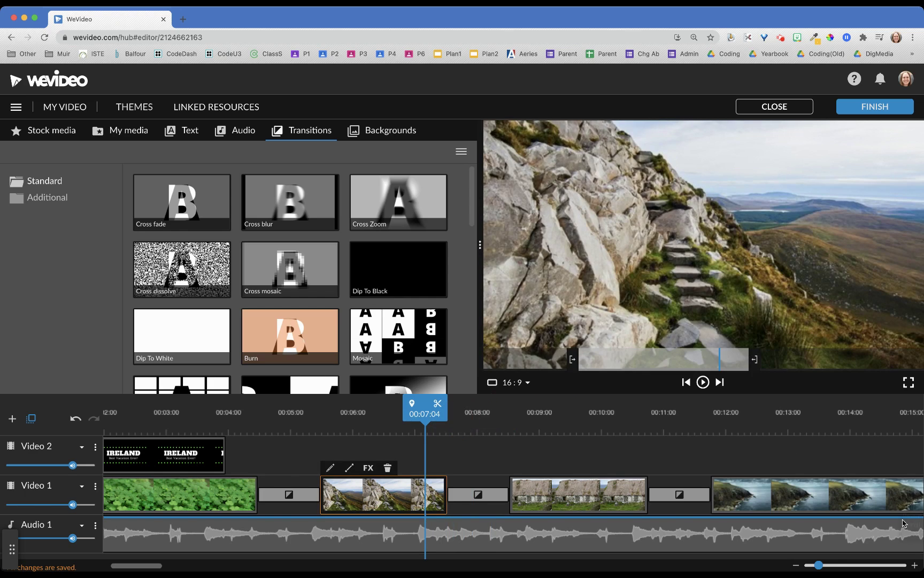
left_click_drag(819, 565, 808, 566)
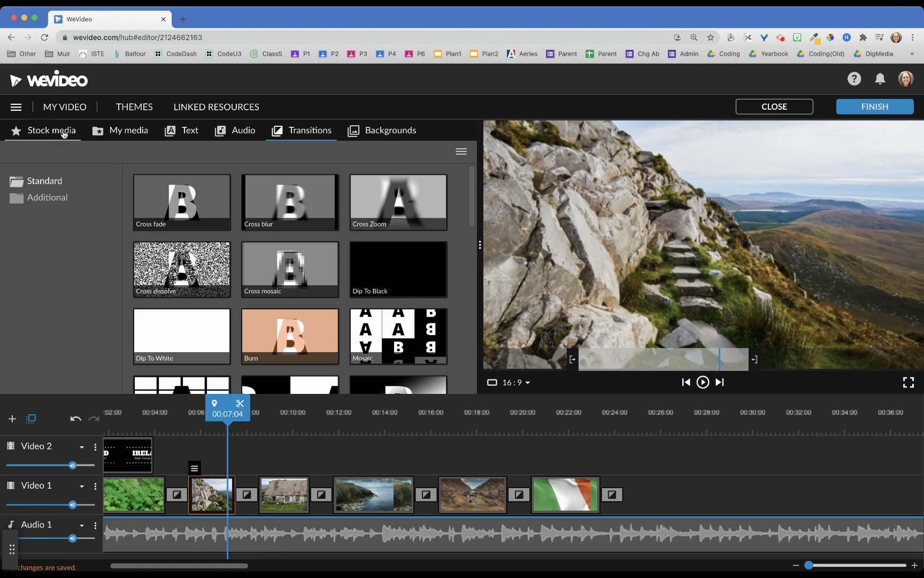
Open the Text library, scroll past the Motion templates, and show the Static titles.
left_click(186, 131)
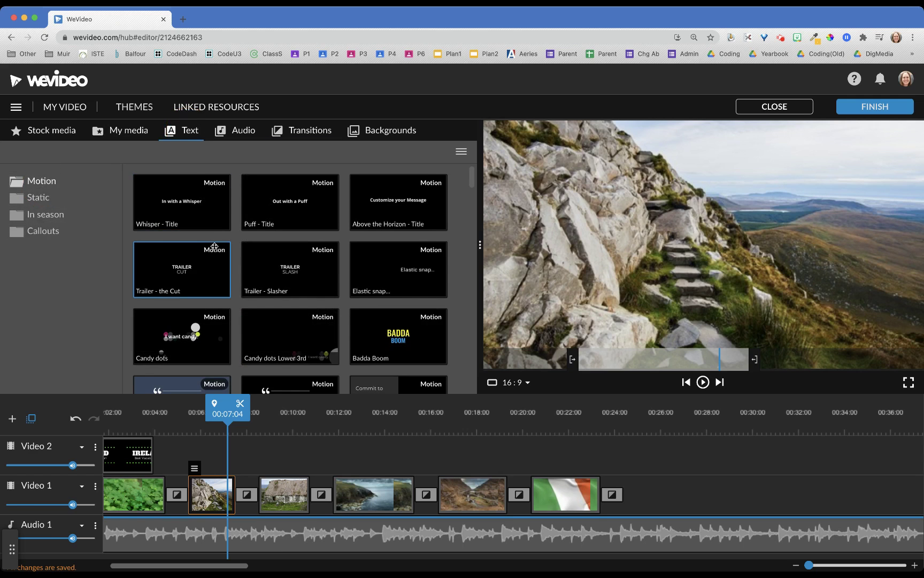
scroll(214, 246, "down", 15)
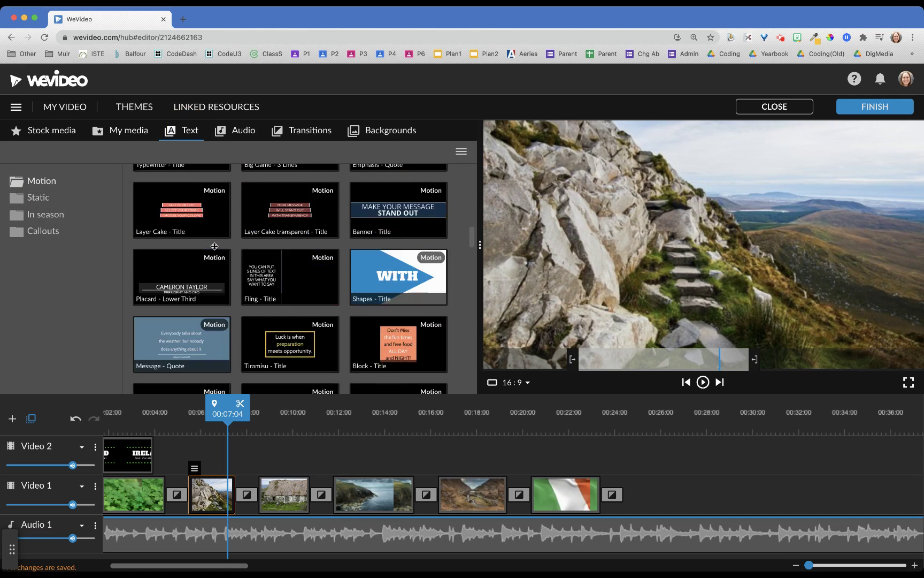
scroll(215, 246, "down", 15)
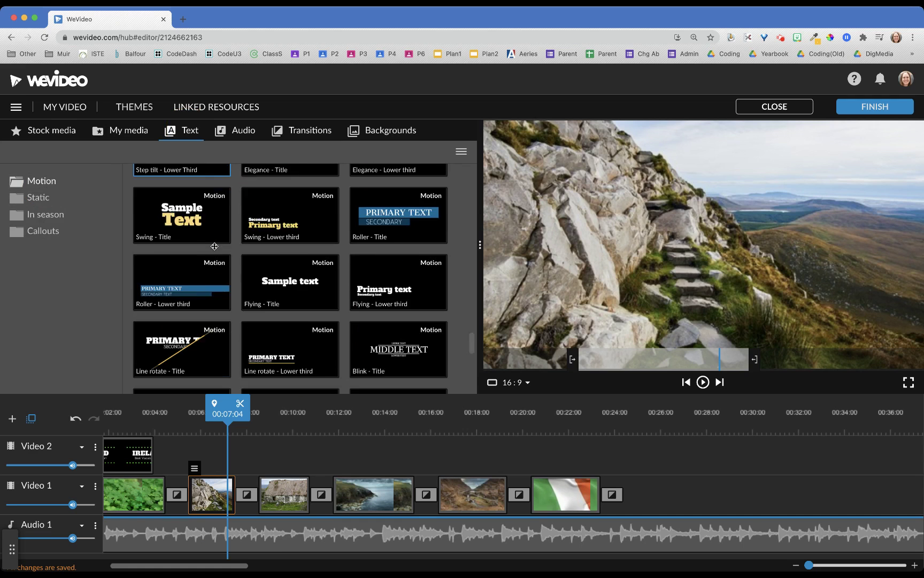
scroll(215, 246, "down", 12)
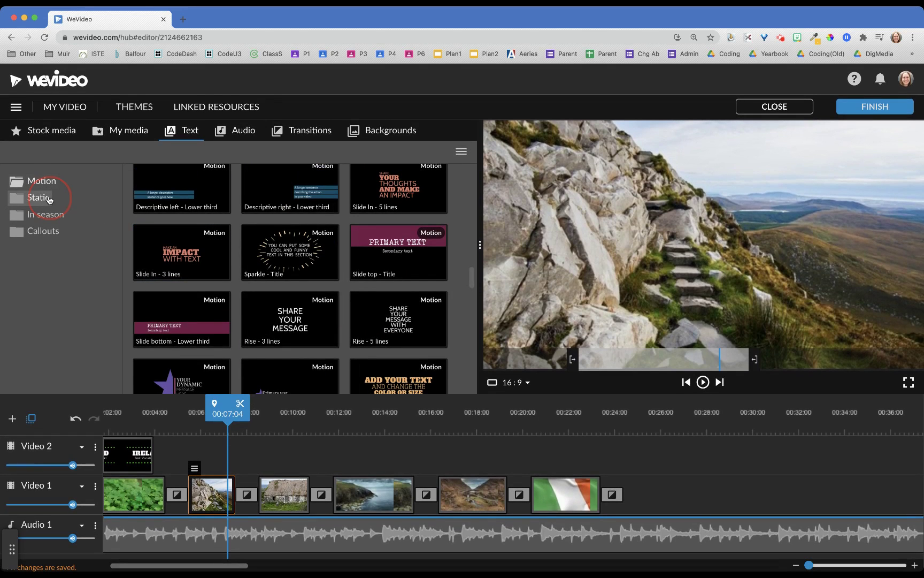
left_click(47, 198)
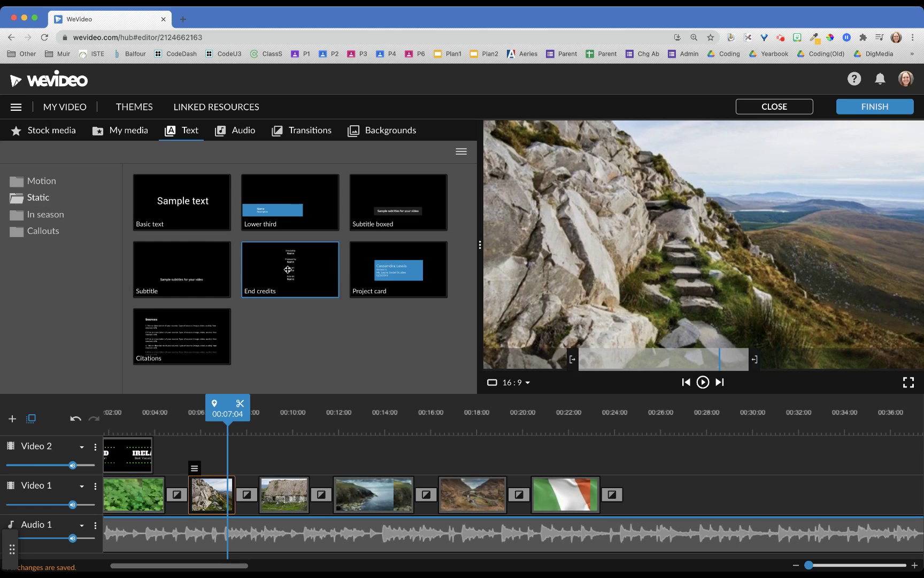
Place the End credits template after the flag clip and trim it to a few seconds.
left_click_drag(287, 269, 640, 495)
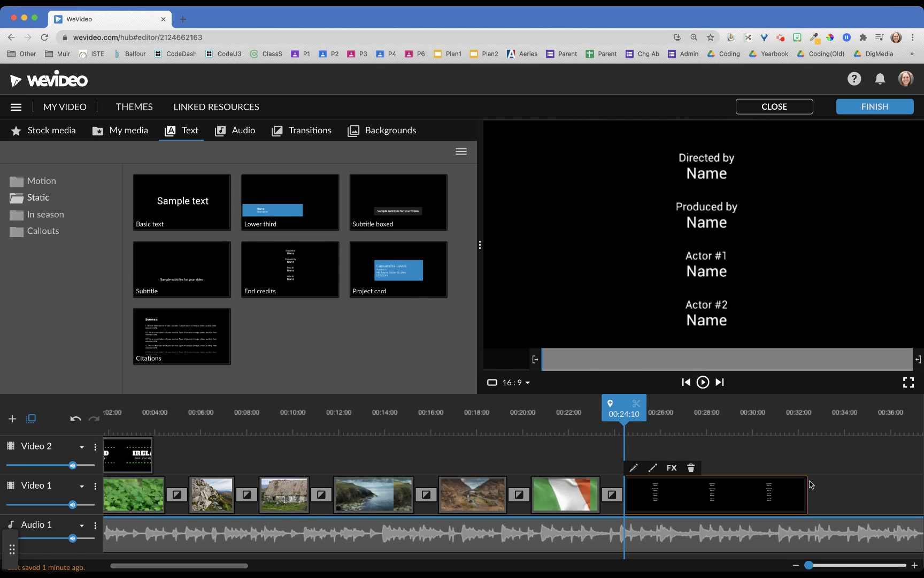
left_click_drag(805, 495, 705, 497)
left_click_drag(648, 511, 690, 498)
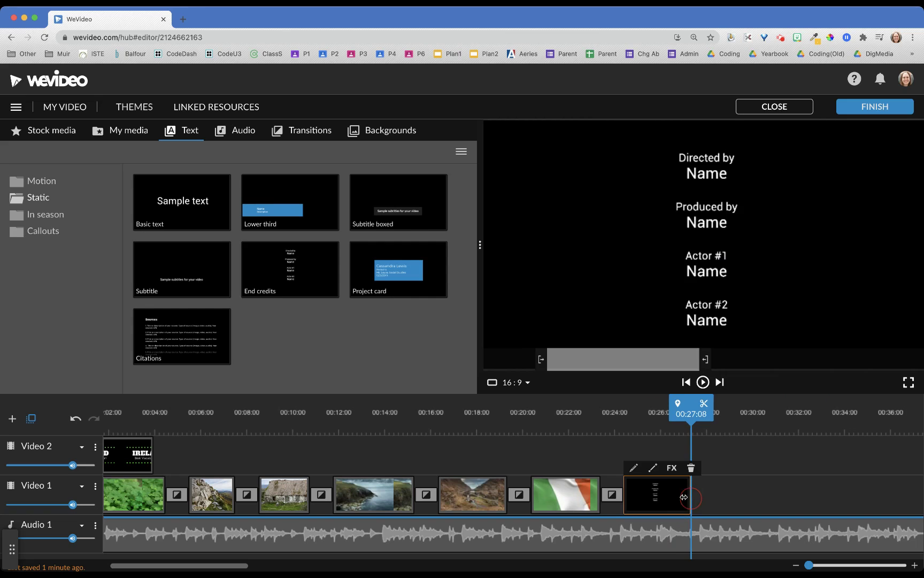
Replace 'Directed by' with 'Created by' and enter the creator's name beneath it.
double_click(652, 490)
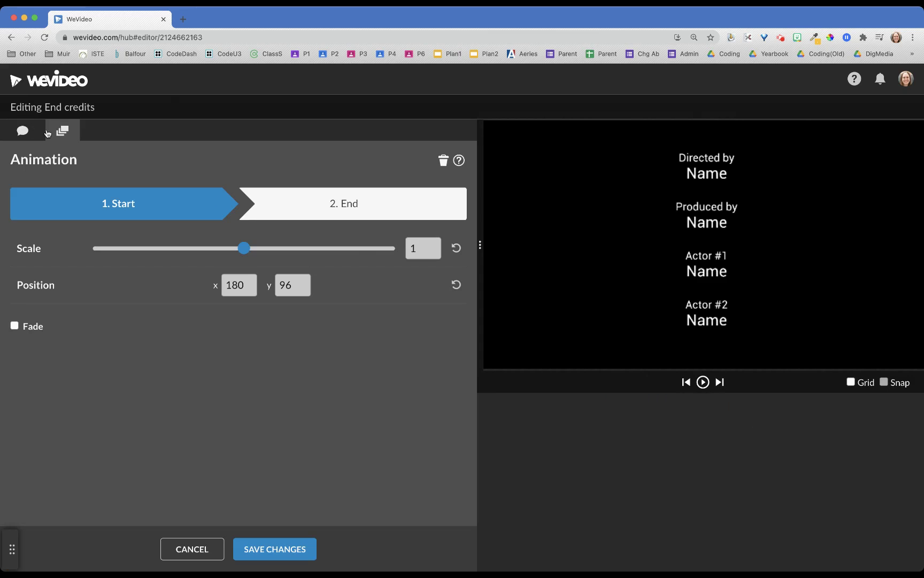
left_click(26, 131)
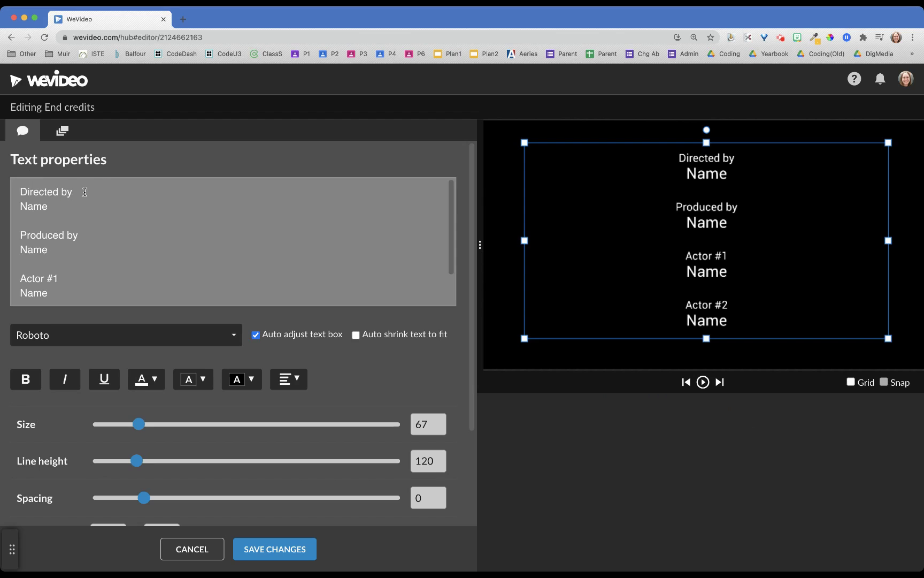
triple_click(46, 191)
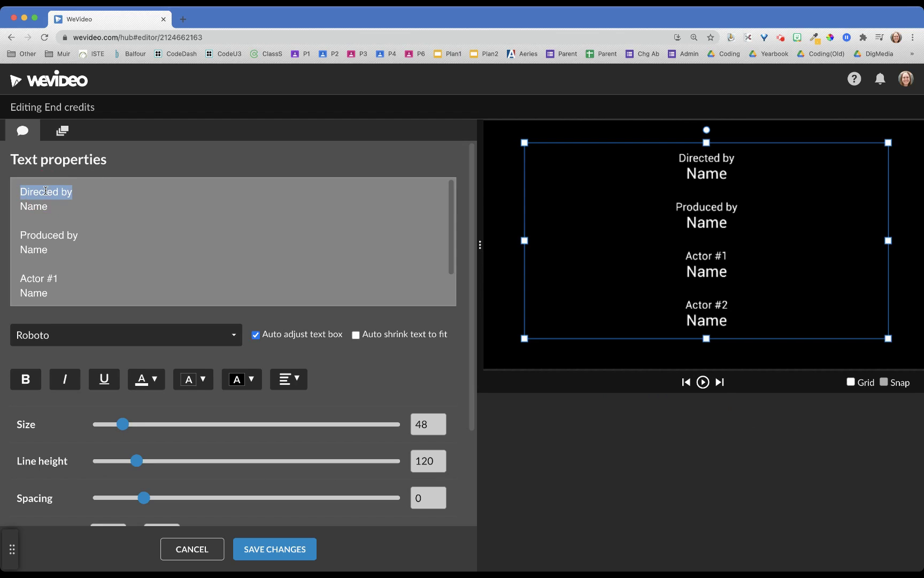
type("Created by")
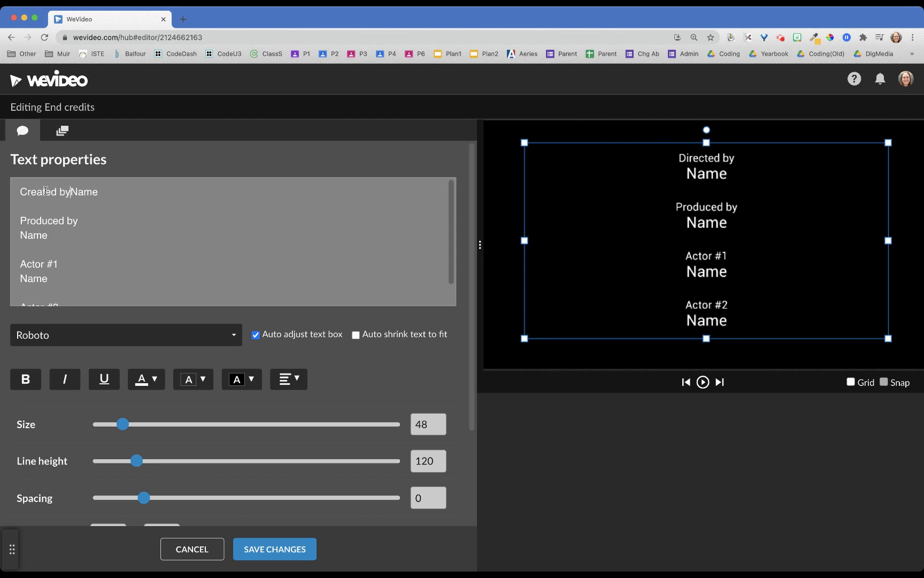
key("Return")
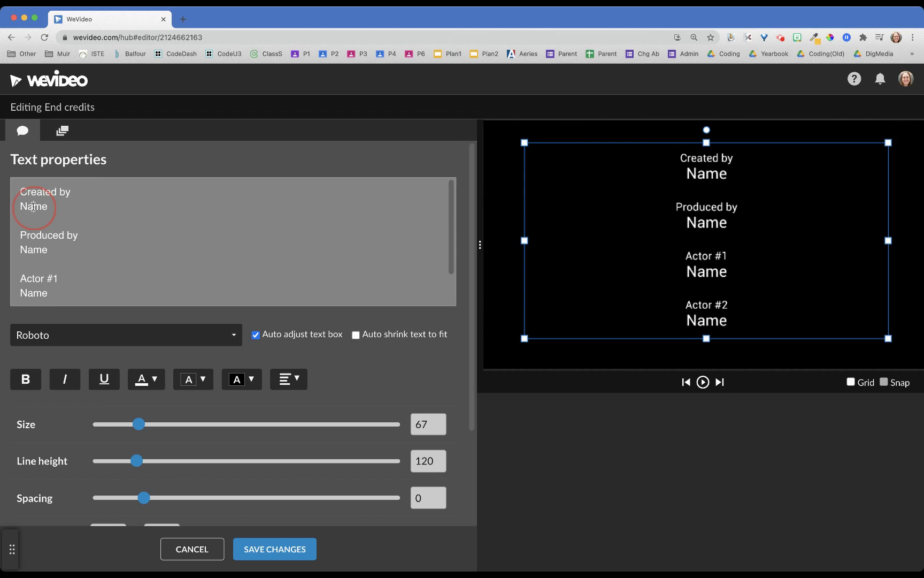
double_click(33, 207)
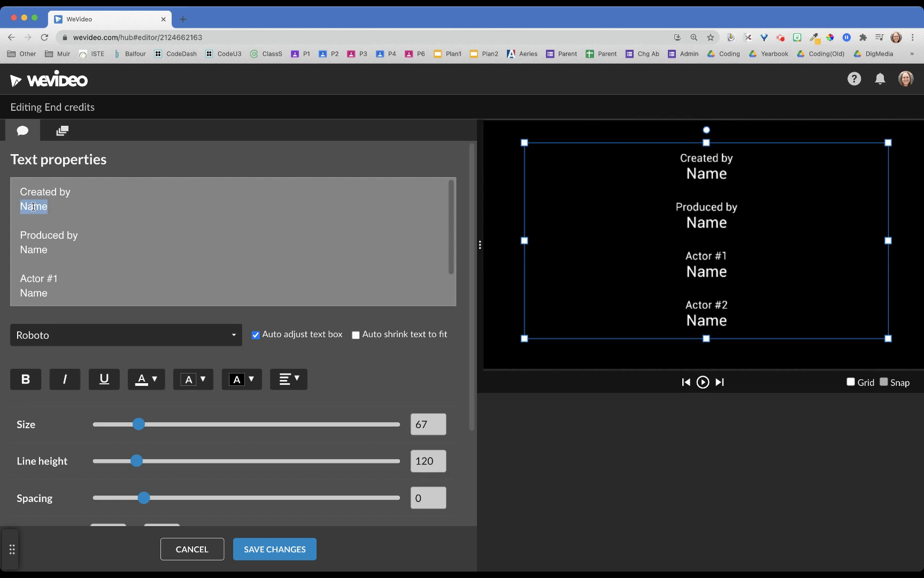
type("A")
type("rs. Prosser")
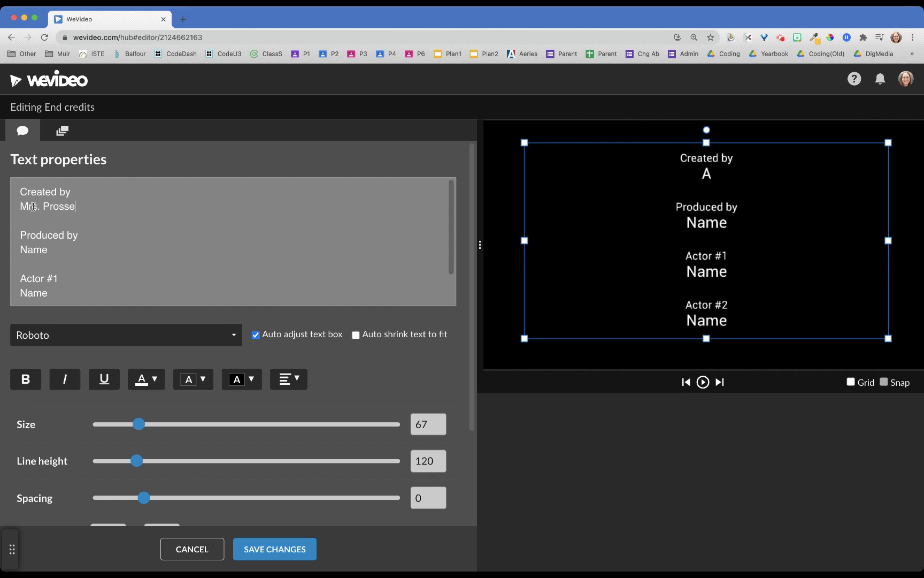
Change 'Produced by' to 'Music by' with Bensound.com, and delete the actor lines.
double_click(32, 236)
type("Music")
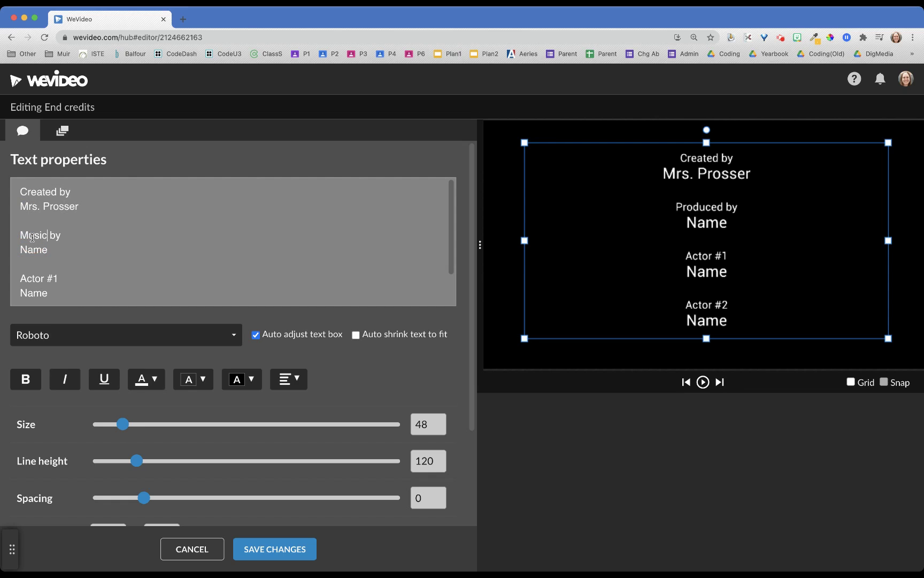
double_click(32, 248)
type("Ben")
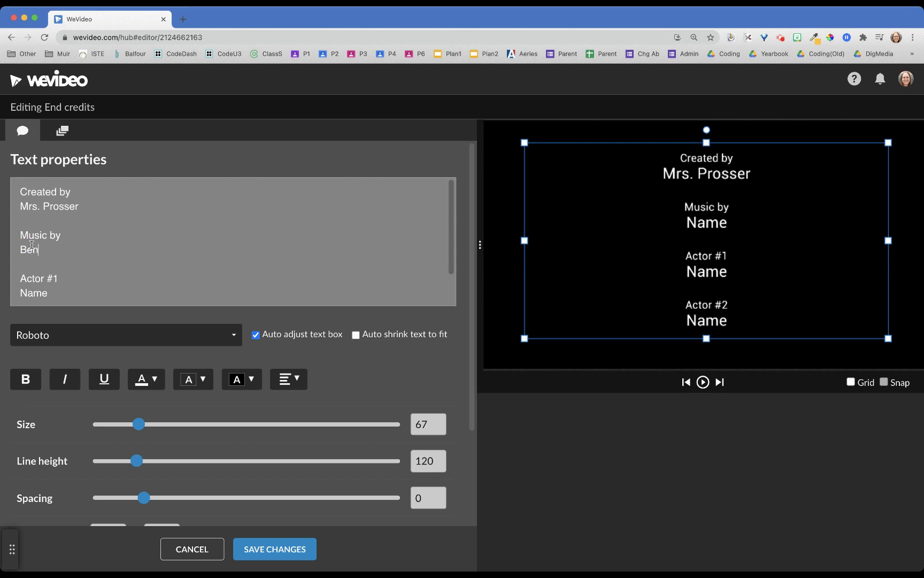
type("sou")
type("ounds")
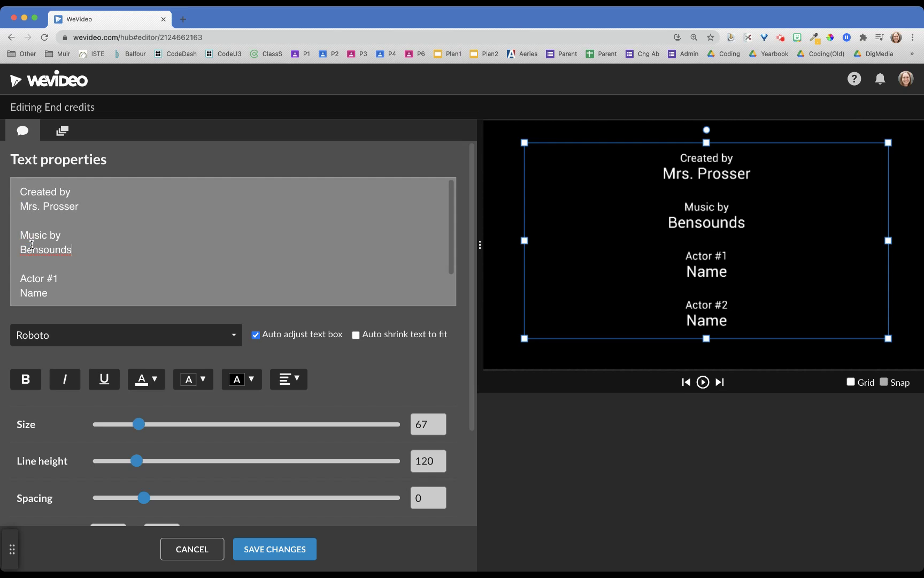
key("BackSpace")
type(".com")
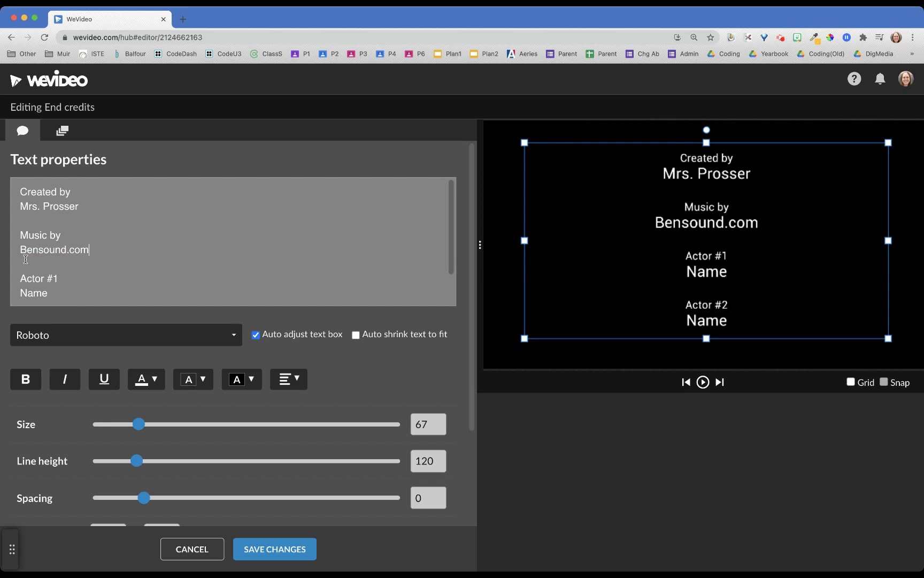
left_click_drag(26, 259, 142, 324)
key("BackSpace")
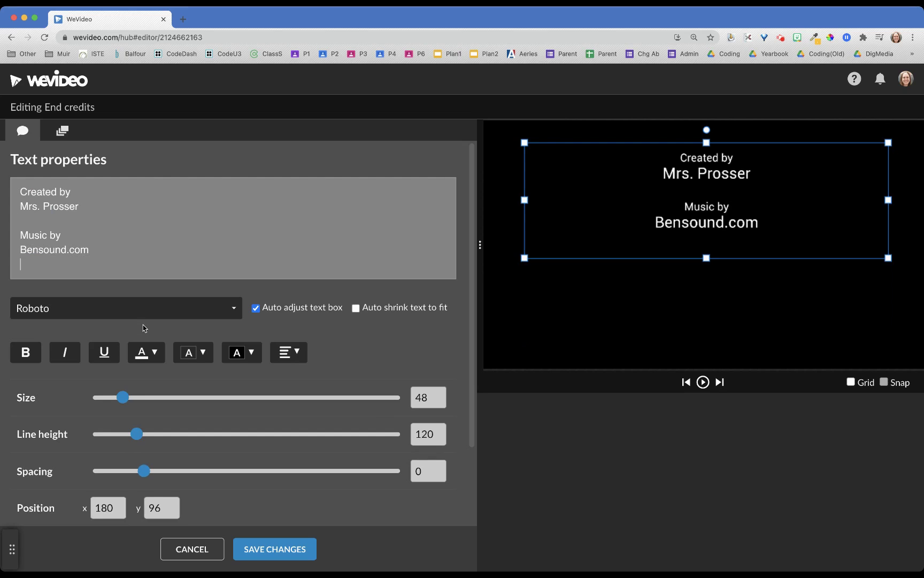
key("BackSpace")
Enlarge the end credits text to size 100 and reposition it on the card.
left_click_drag(654, 176, 652, 224)
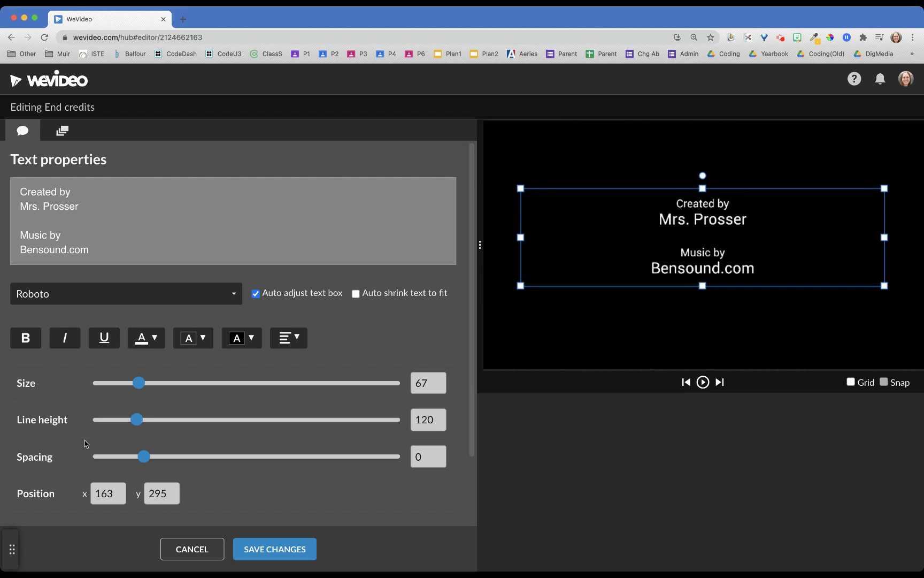
left_click_drag(138, 383, 164, 383)
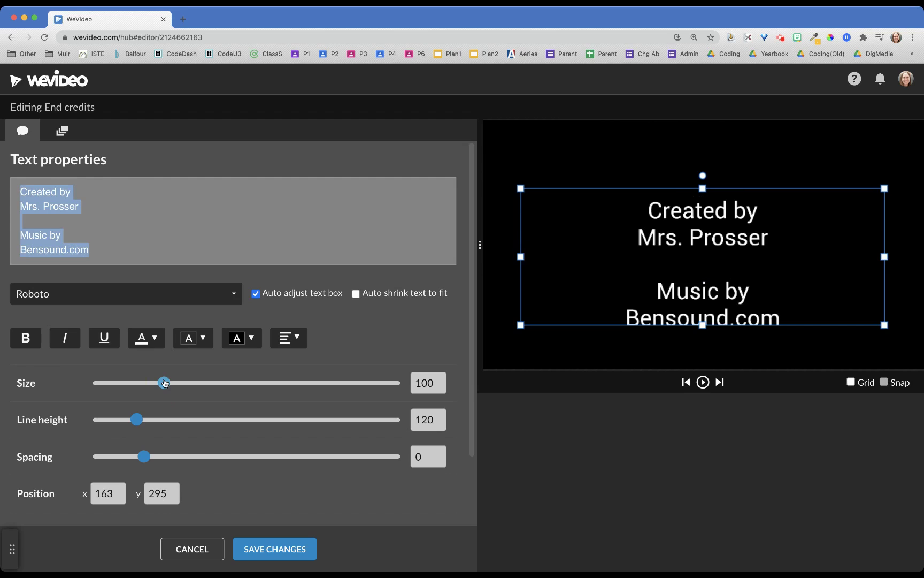
left_click_drag(709, 305, 709, 282)
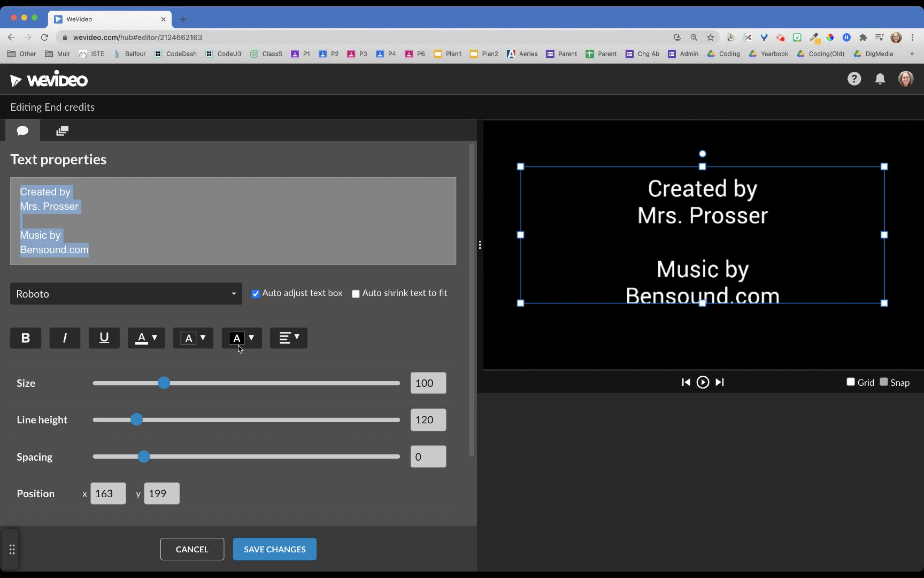
After trying 2Dumb and 3Dumb, set the credits font to Comfortaa and stretch the box to fit all lines.
left_click(105, 299)
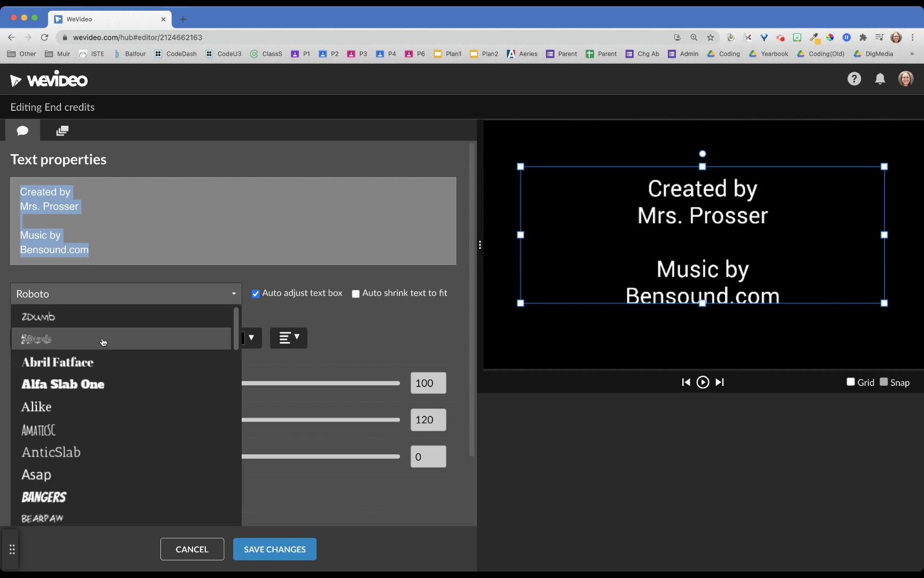
scroll(88, 374, "down", 3)
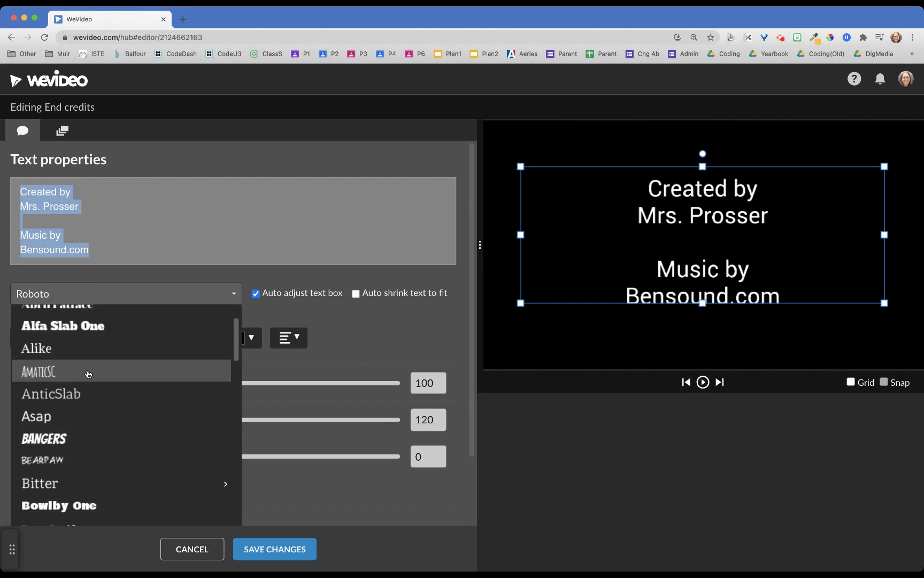
scroll(88, 375, "up", 3)
left_click(81, 324)
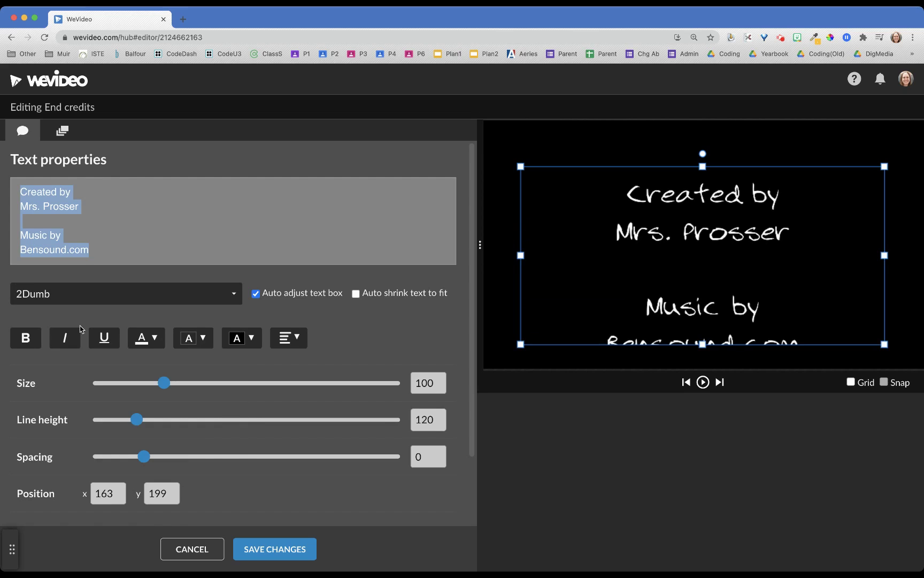
left_click(80, 295)
left_click(80, 337)
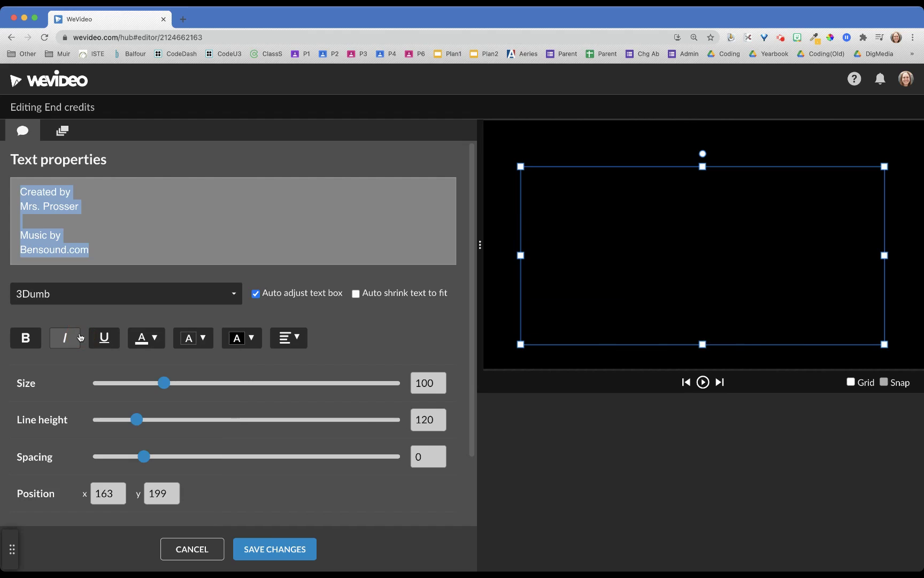
left_click(70, 294)
scroll(76, 422, "down", 4)
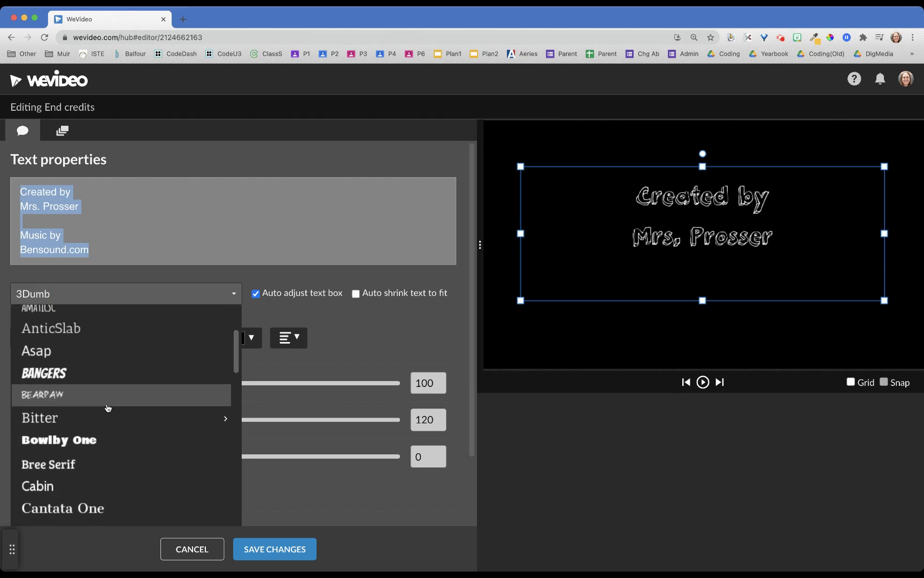
scroll(107, 408, "down", 2)
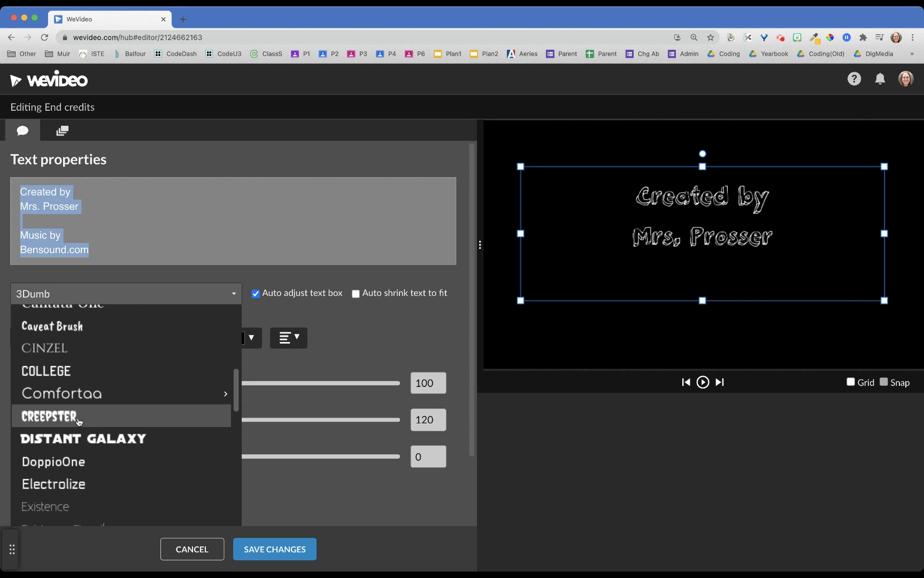
left_click(76, 393)
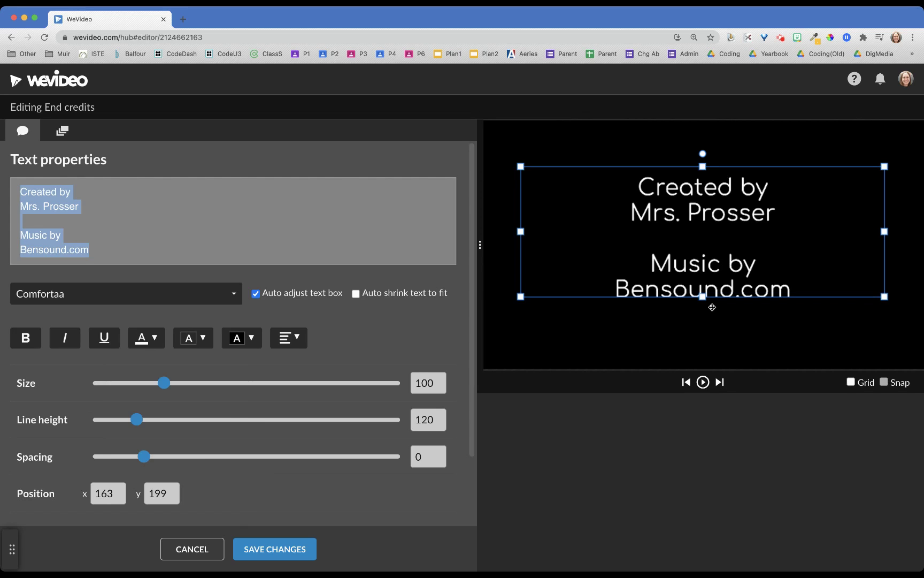
mouse_move(704, 298)
left_mouse_down()
mouse_move(702, 343)
mouse_move(702, 299)
mouse_move(703, 308)
left_mouse_up()
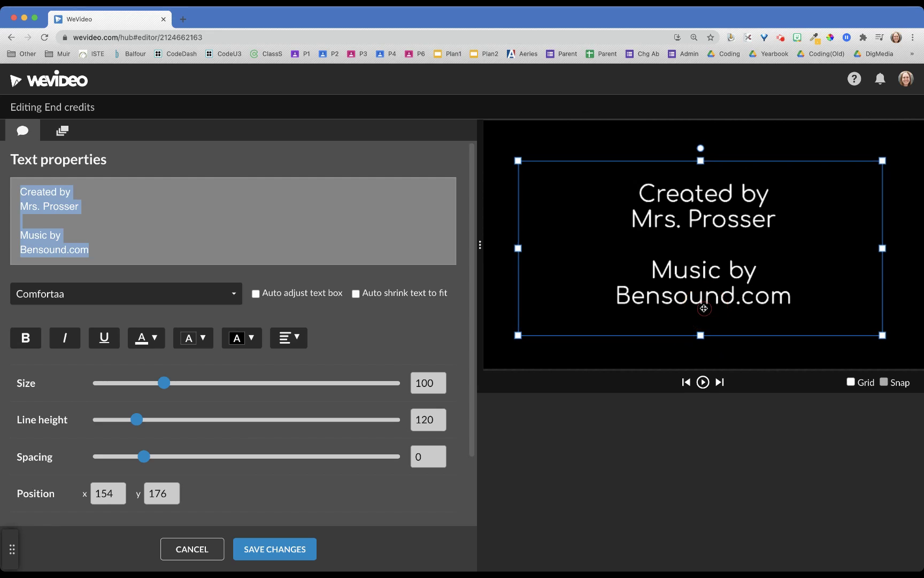
Save the edited end credits card and play back the ending.
left_click(275, 548)
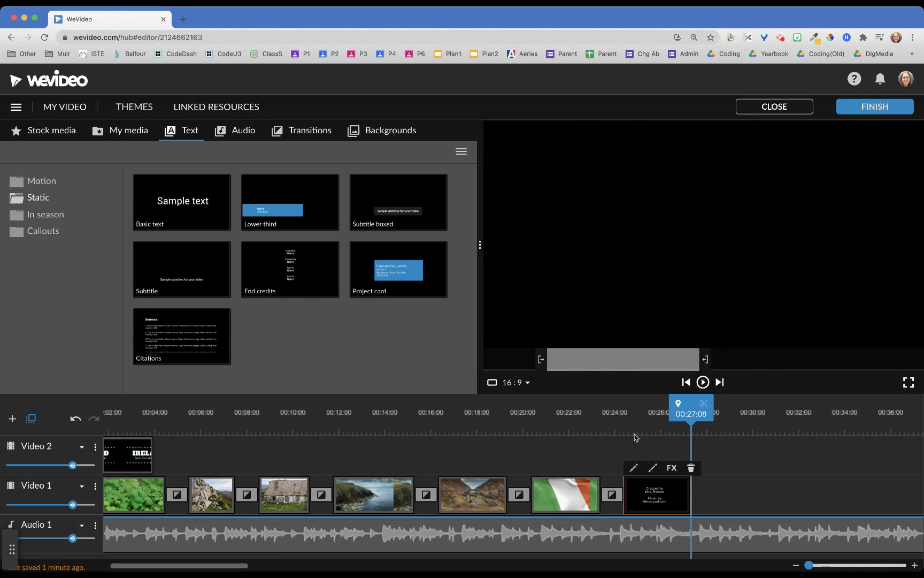
left_click(604, 425)
key("space")
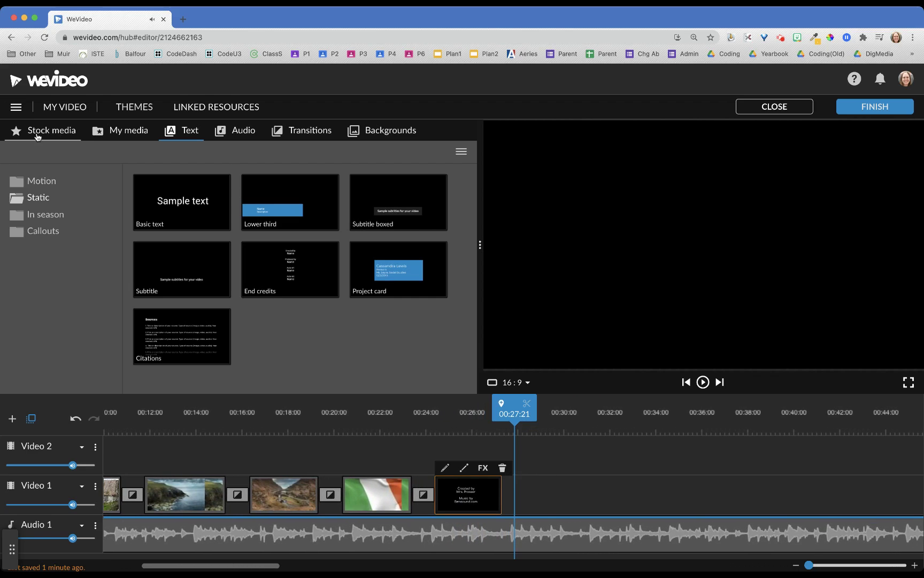
Add a Cross fade after the credits clip on Video 1 and preview the closing fade.
left_click(289, 138)
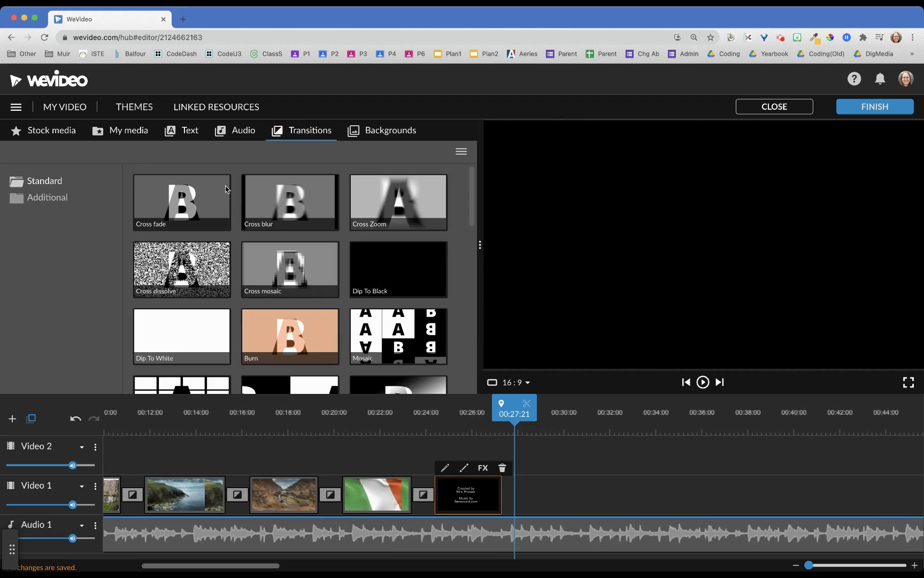
mouse_move(196, 206)
left_mouse_down()
mouse_move(372, 410)
mouse_move(479, 480)
left_mouse_up()
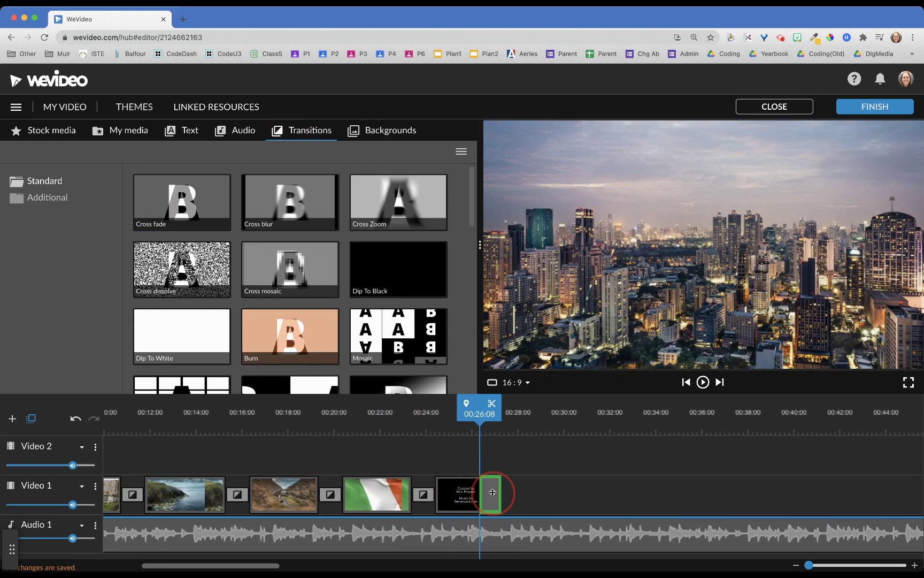
left_click(447, 414)
key("space")
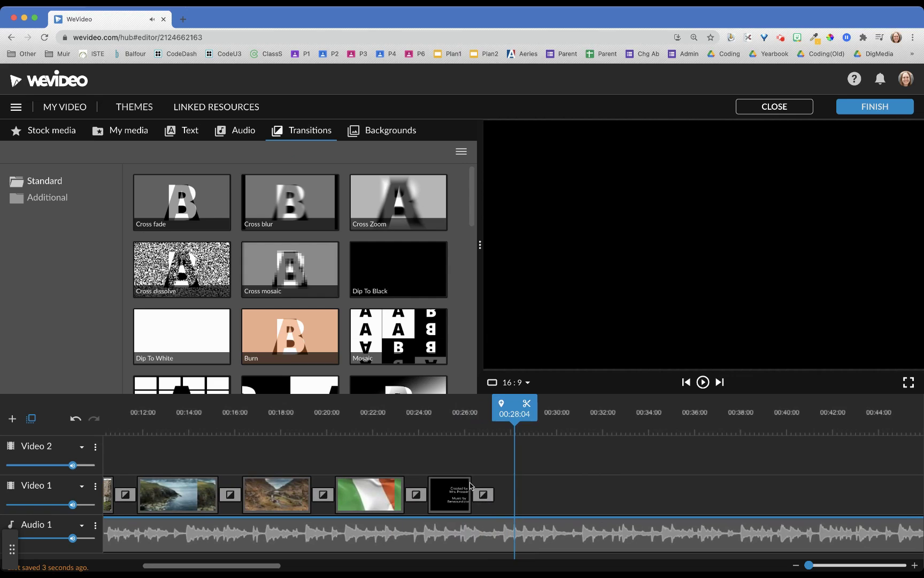
scroll(470, 485, "left", 5)
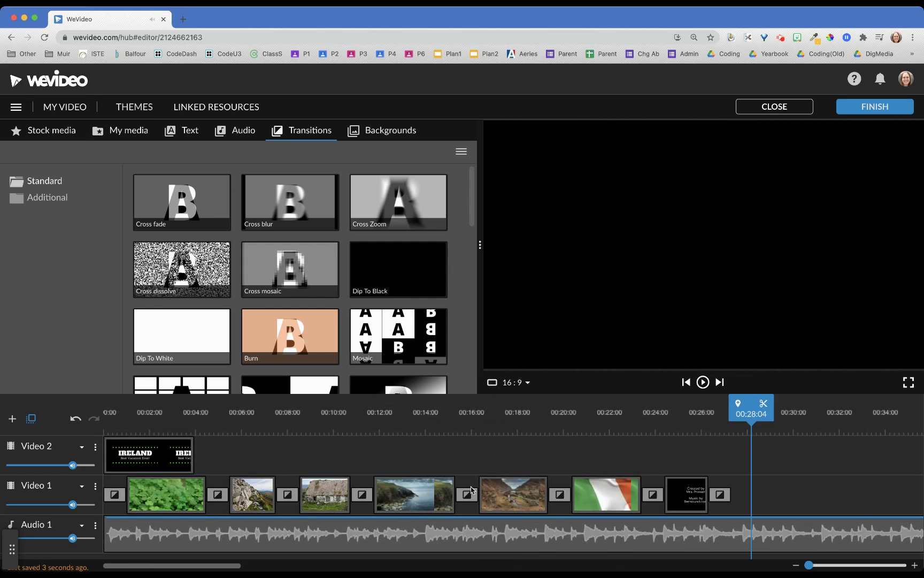